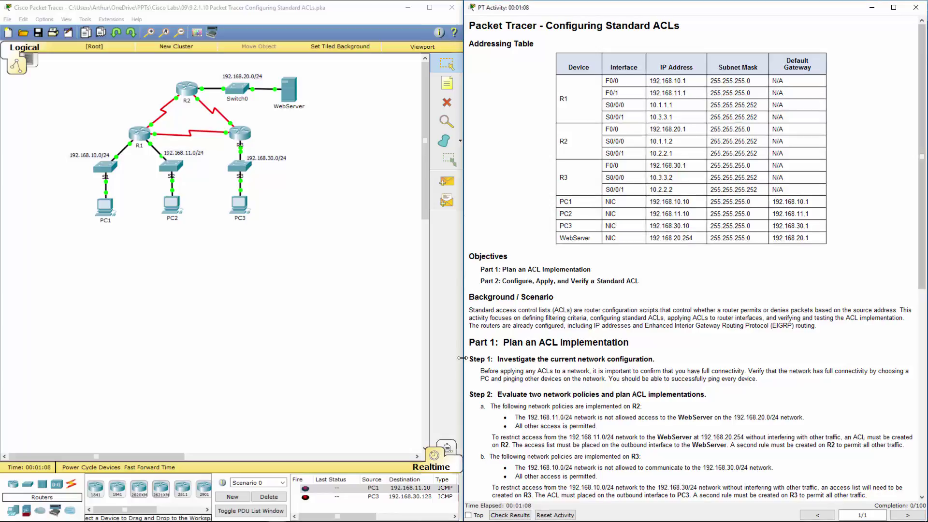
Step: Open a command prompt on PC1 and ping PC2 at 192.168.11.10 to test connectivity
left_click_drag(476, 359, 522, 363)
scroll(523, 362, "down", 3)
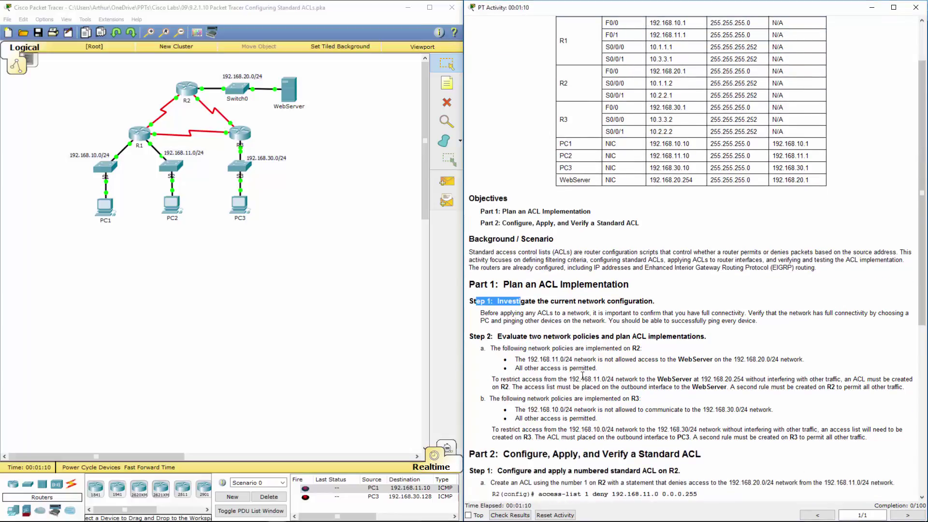
left_click(207, 289)
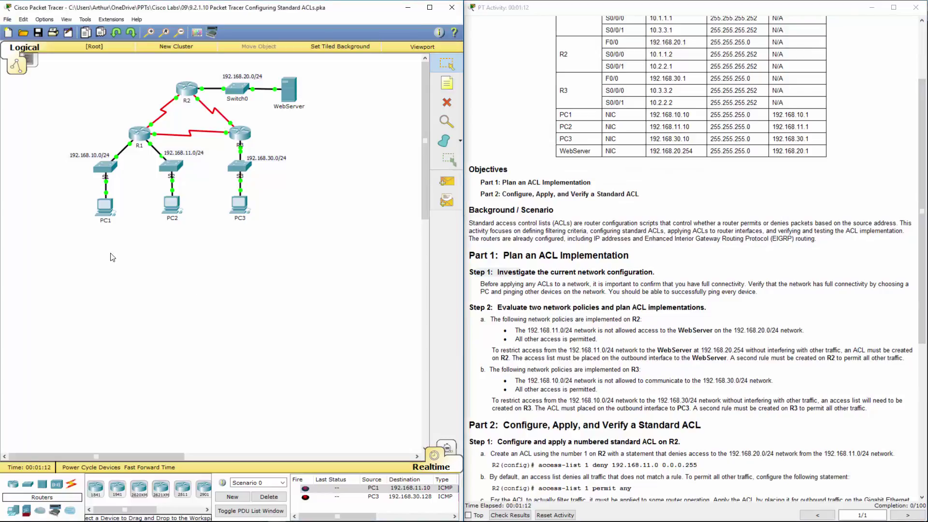
left_click(104, 209)
left_click(394, 152)
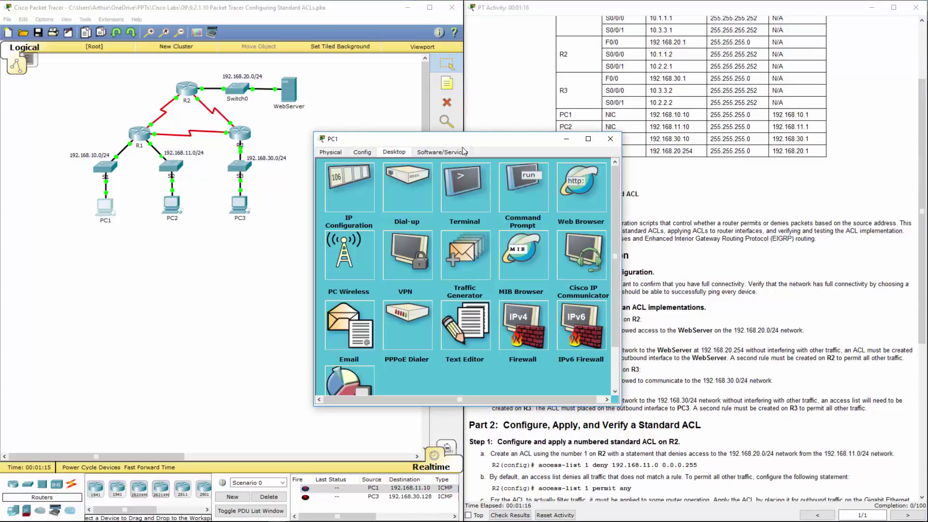
left_click(523, 180)
left_click_drag(512, 149, 358, 243)
type("ping")
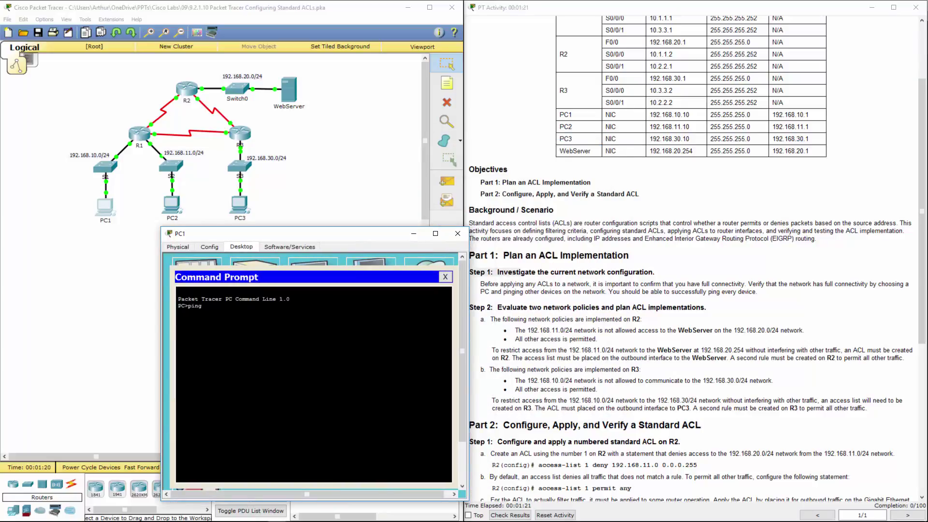
type(" 192.168.11.10")
key("Return")
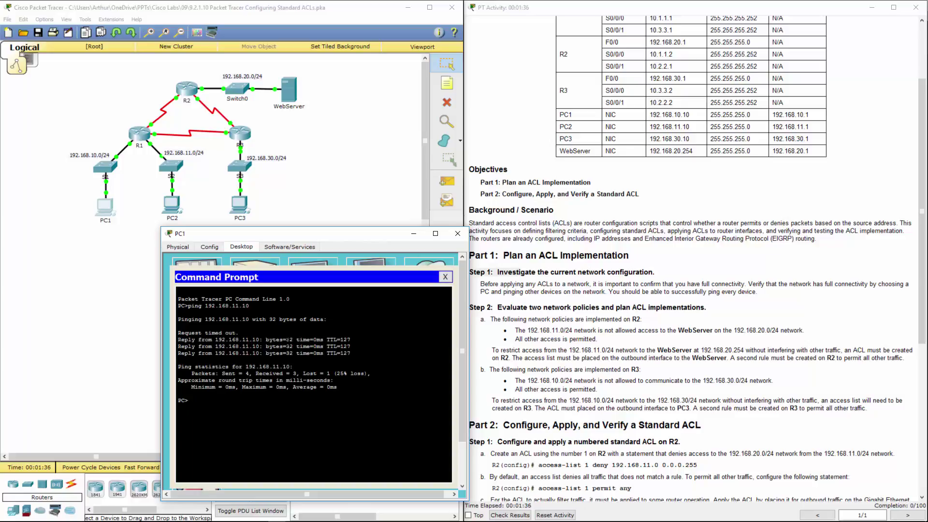
Step: Ping PC3 at 192.168.30.10 from PC1, and close the PC1 window
key("Up")
key("BackSpace")
key("BackSpace")
type("30.10")
key("Return")
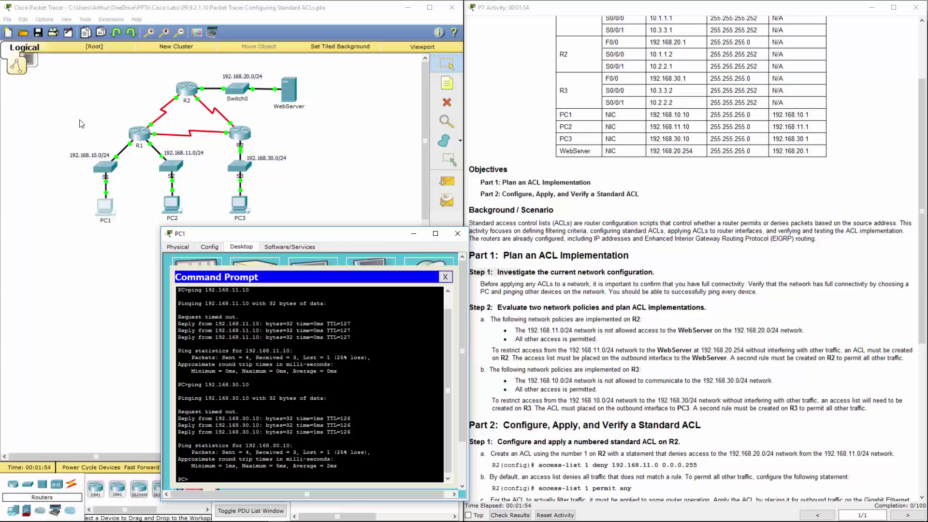
left_click(457, 234)
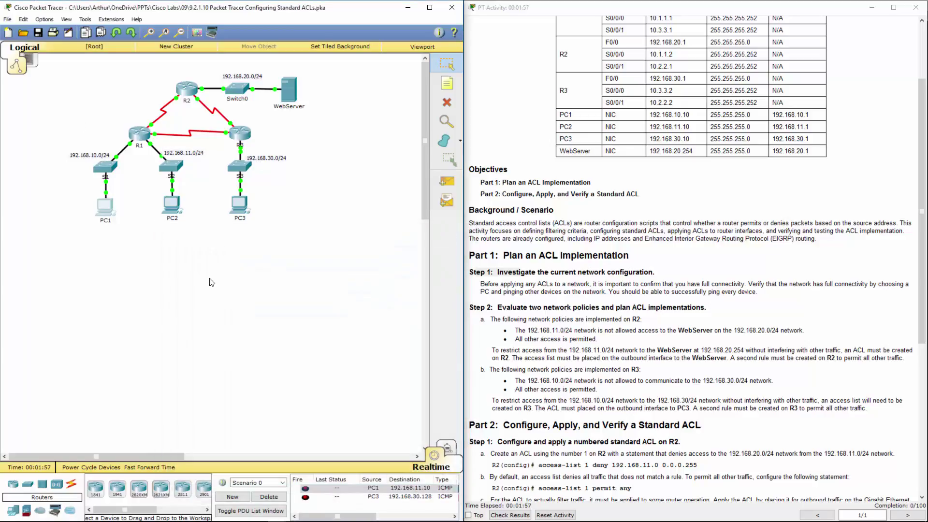
Step: Ping PC3 at 192.168.30.10 from PC2's command prompt, and close the PC2 window
left_click(171, 205)
left_click(394, 151)
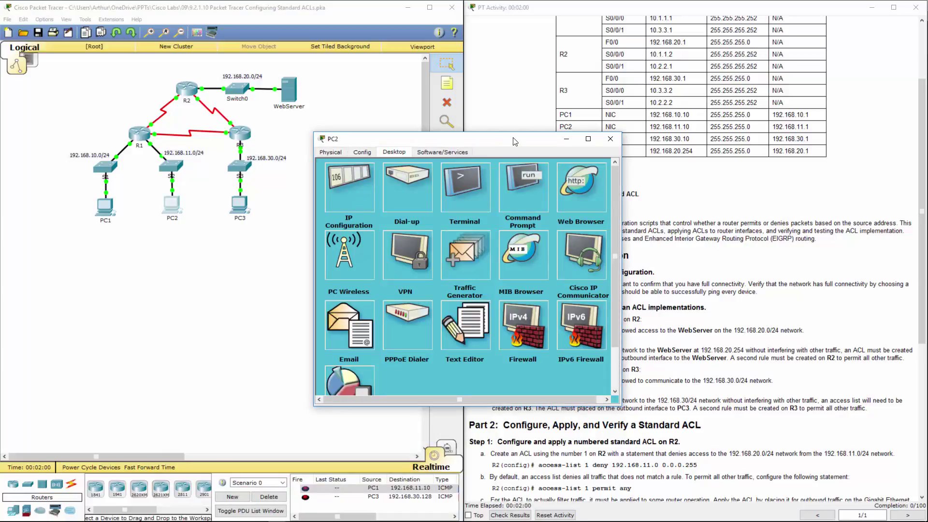
left_click(526, 183)
left_click_drag(416, 138, 230, 234)
type("ping 192.168.30.10")
key("Return")
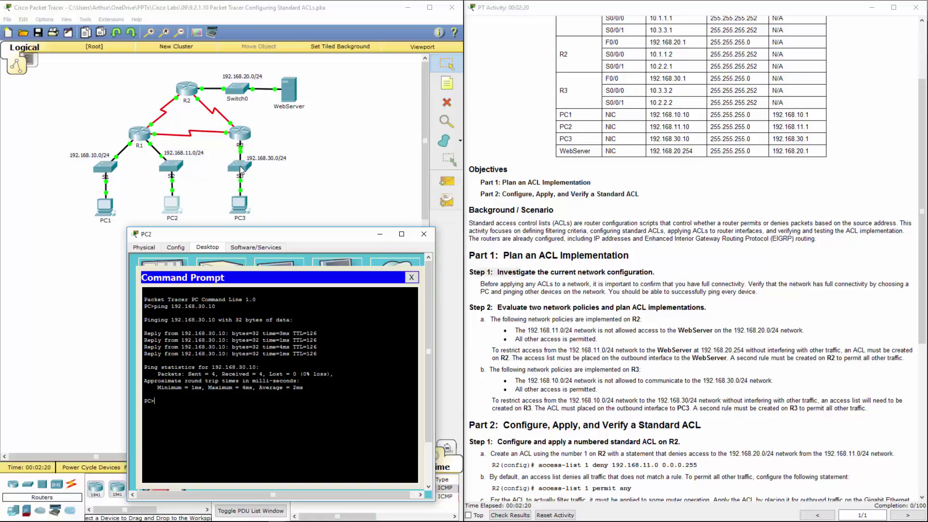
left_click(424, 234)
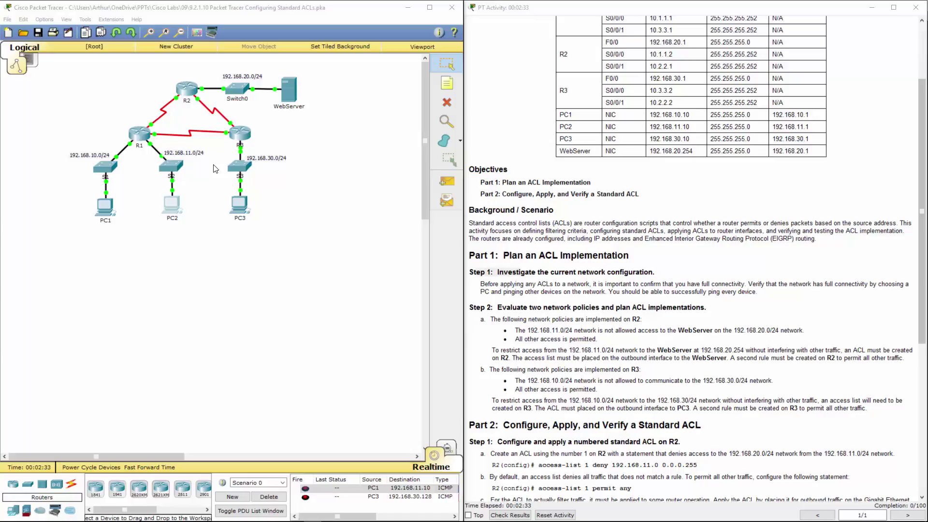
Step: Read the R2 network policy in Part 1 Step 2 of the instructions, including where the access list must be placed
left_click(478, 348)
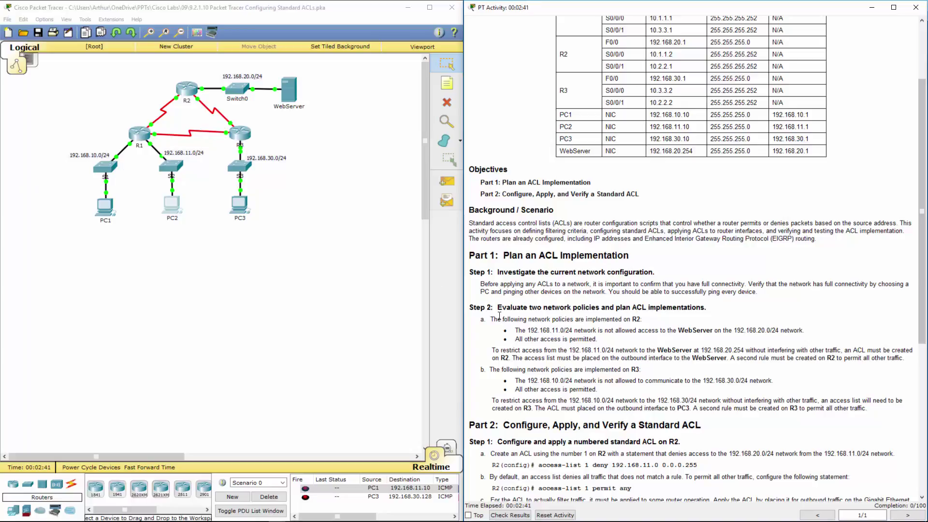
scroll(499, 315, "down", 3)
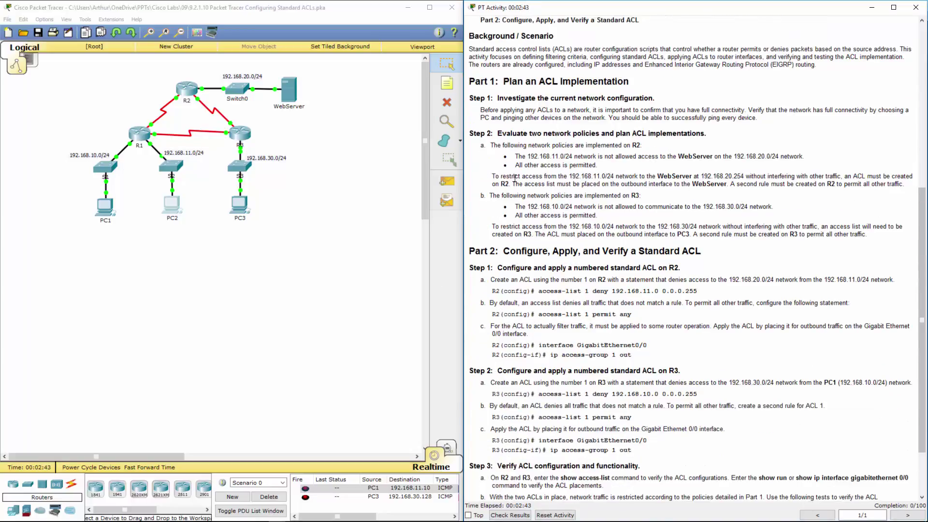
left_click_drag(489, 145, 663, 163)
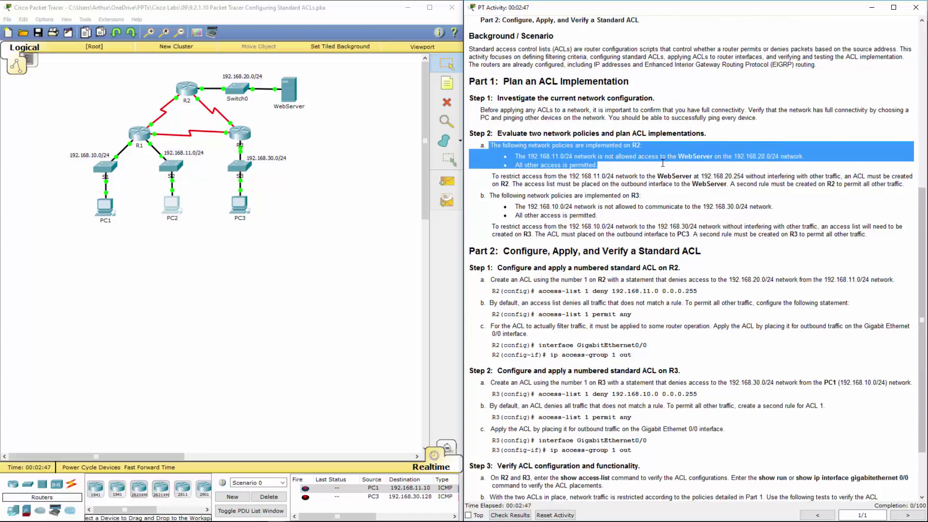
left_click(587, 160)
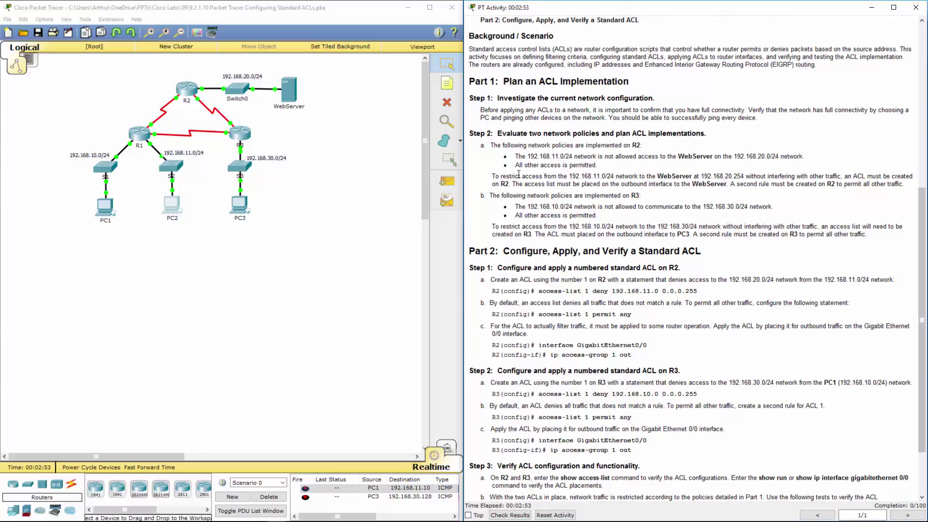
left_click_drag(514, 165, 610, 168)
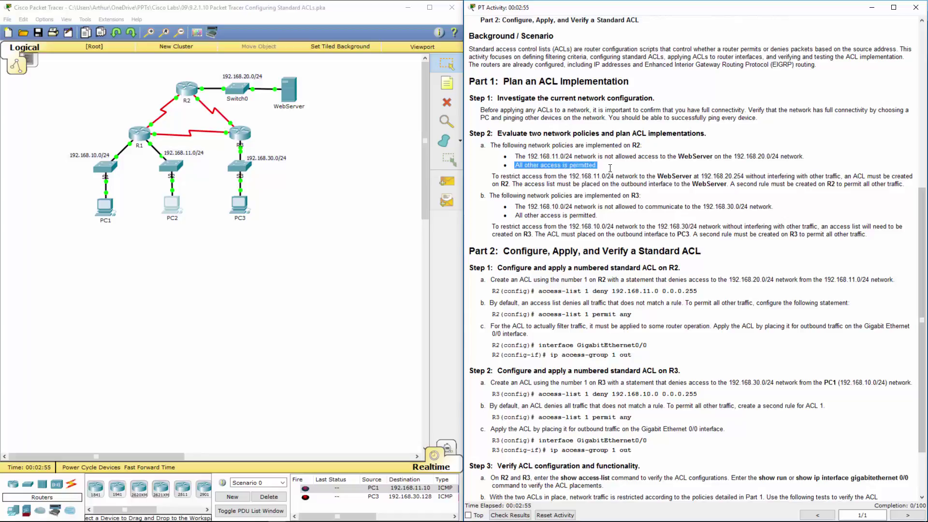
left_click(577, 174)
left_click_drag(506, 176, 601, 176)
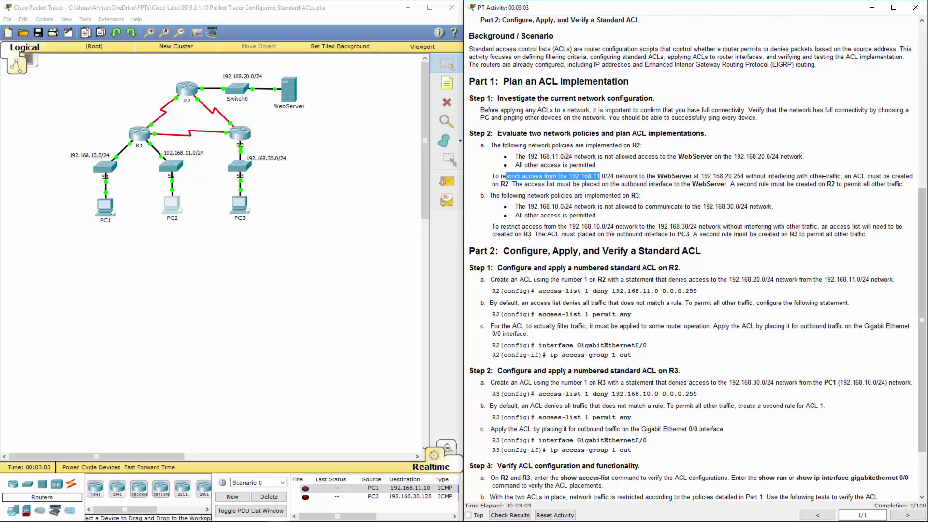
left_click_drag(524, 184, 664, 187)
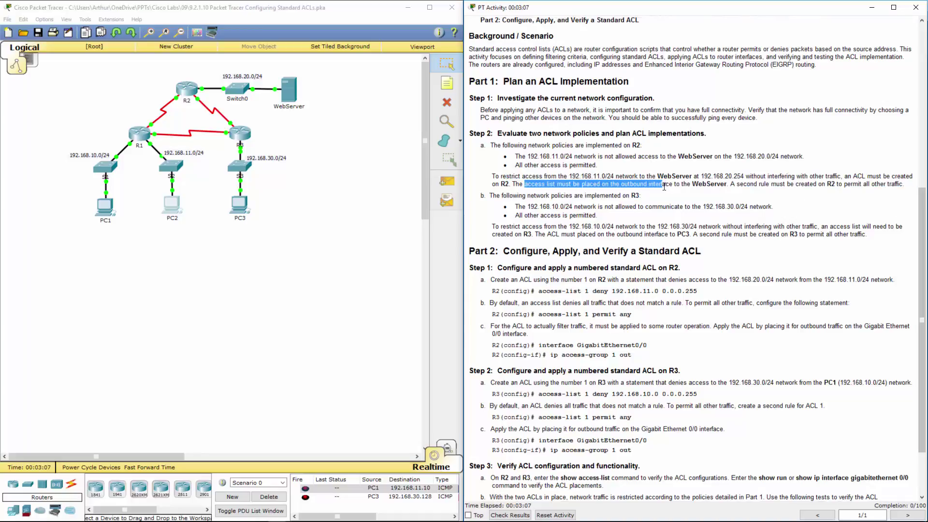
left_click_drag(664, 186, 876, 186)
left_click(741, 190)
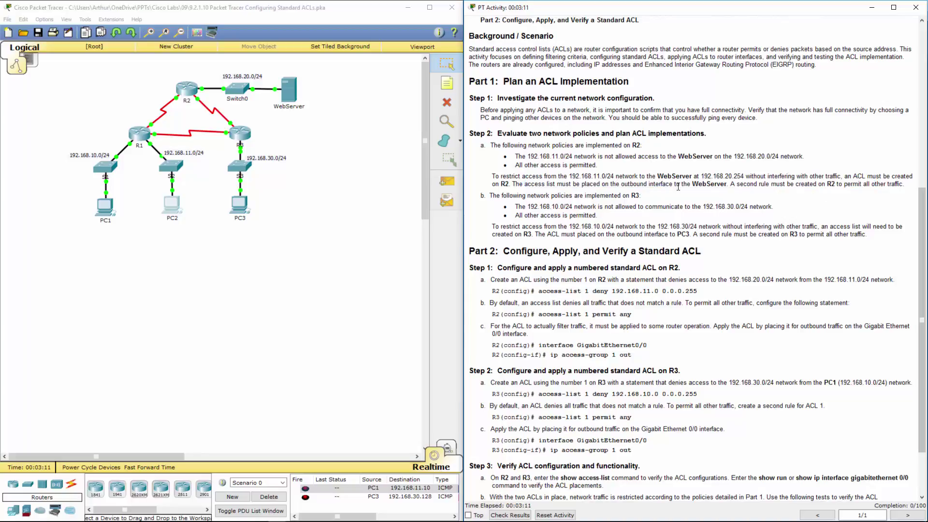
Step: Read the R3 network policy on traffic between the 192.168.10.0/24 and 192.168.30.0/24 networks
left_click_drag(494, 195, 670, 197)
left_click(545, 207)
left_click_drag(516, 206, 782, 207)
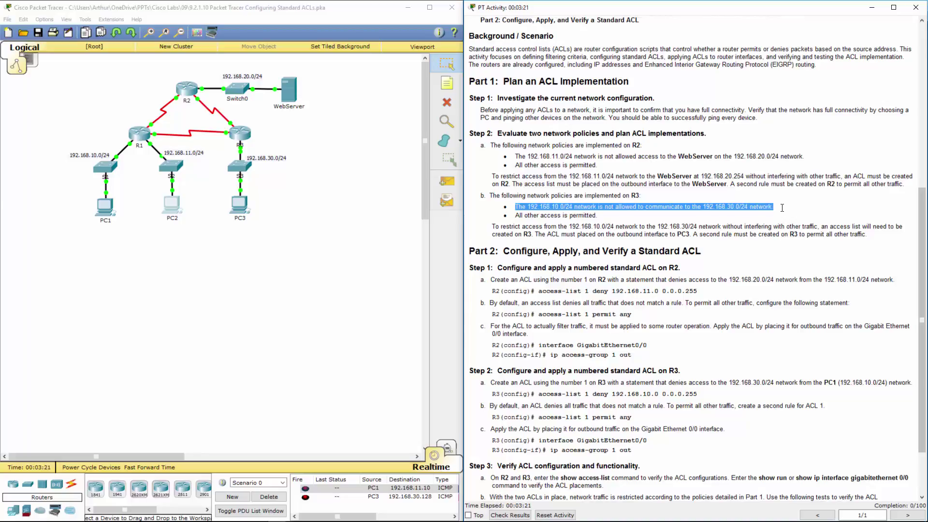
left_click_drag(511, 214, 601, 216)
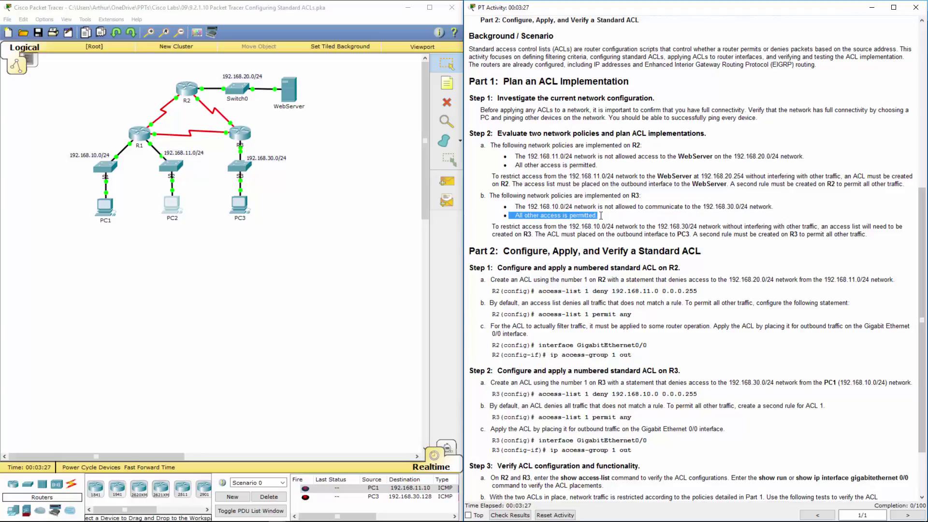
Step: Re-examine the R2 policy's source network, the WebServer's network and address, and the rule for all other traffic
left_click_drag(547, 156, 570, 155)
double_click(685, 156)
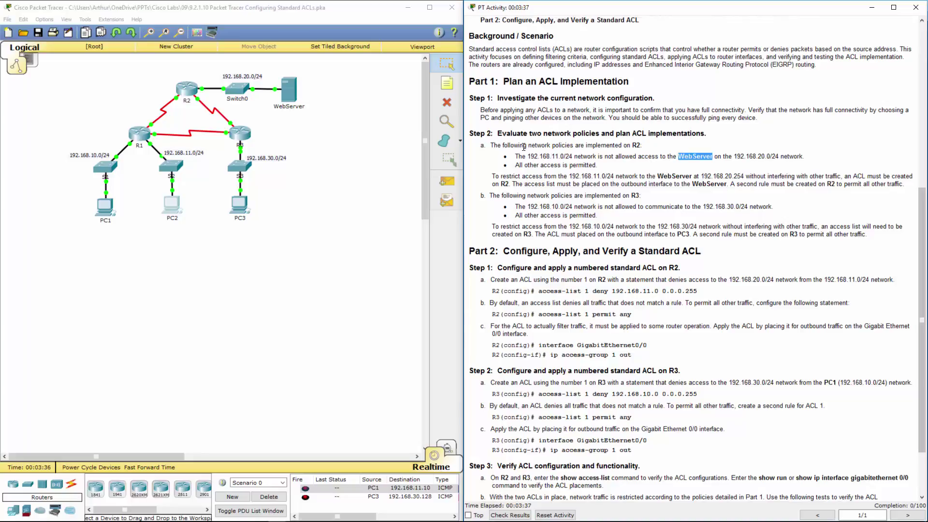
left_click_drag(531, 176, 588, 176)
left_click(578, 175)
double_click(556, 156)
double_click(546, 156)
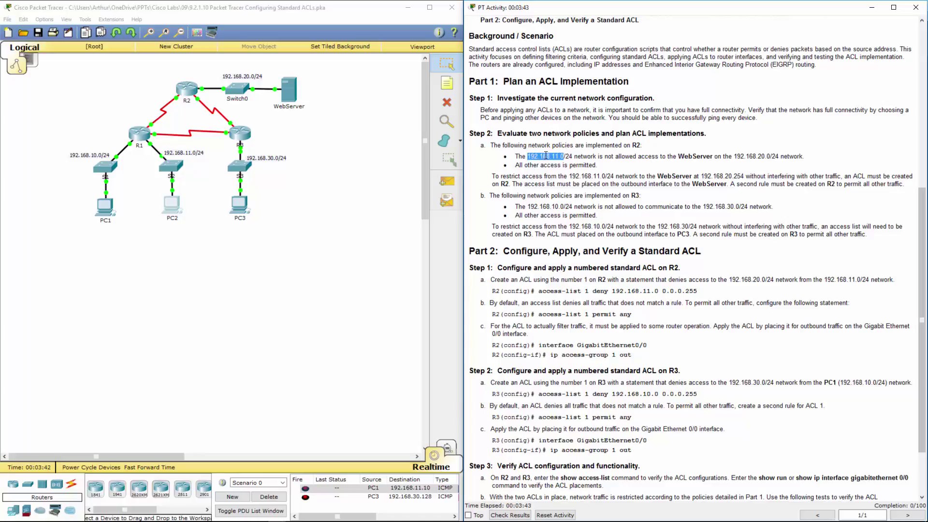
double_click(741, 156)
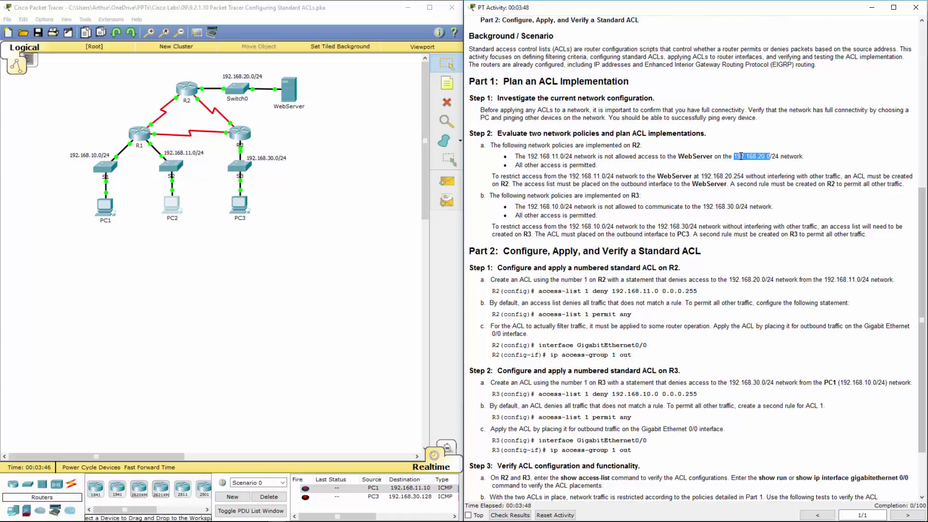
left_click(708, 155)
double_click(696, 156)
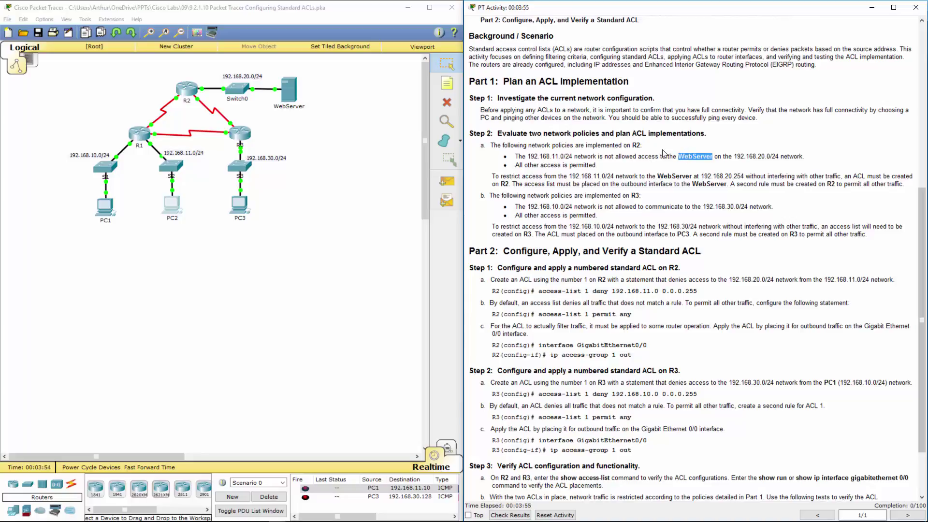
left_click_drag(528, 156, 564, 156)
double_click(685, 157)
left_click_drag(698, 176, 843, 177)
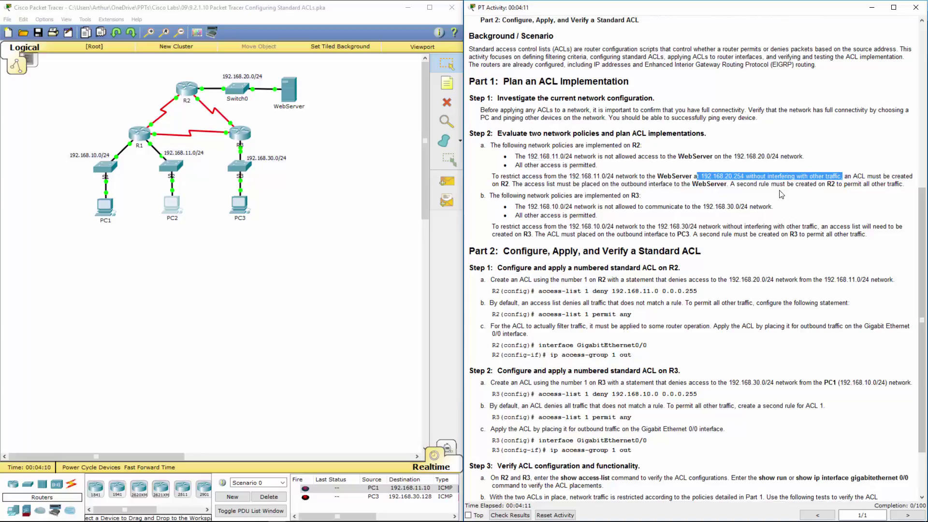
left_click_drag(572, 176, 612, 176)
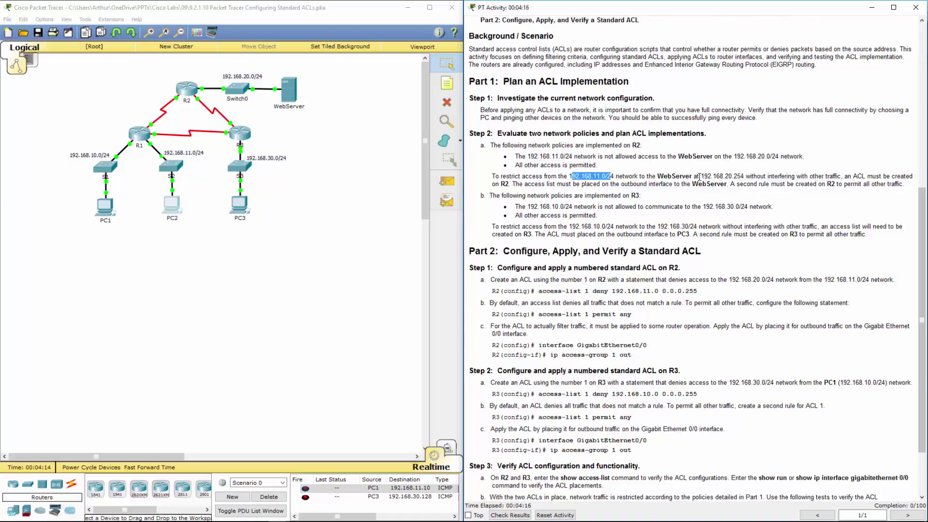
left_click_drag(701, 176, 744, 177)
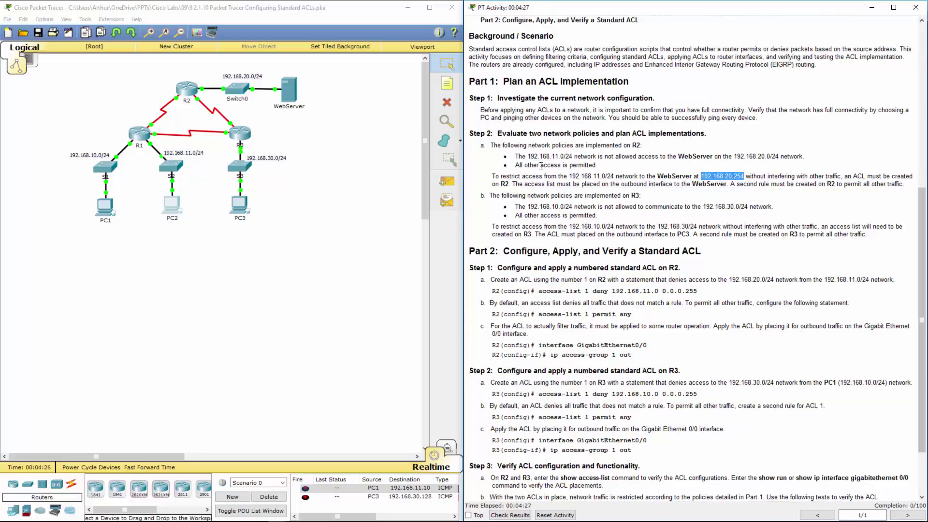
left_click_drag(571, 156, 598, 165)
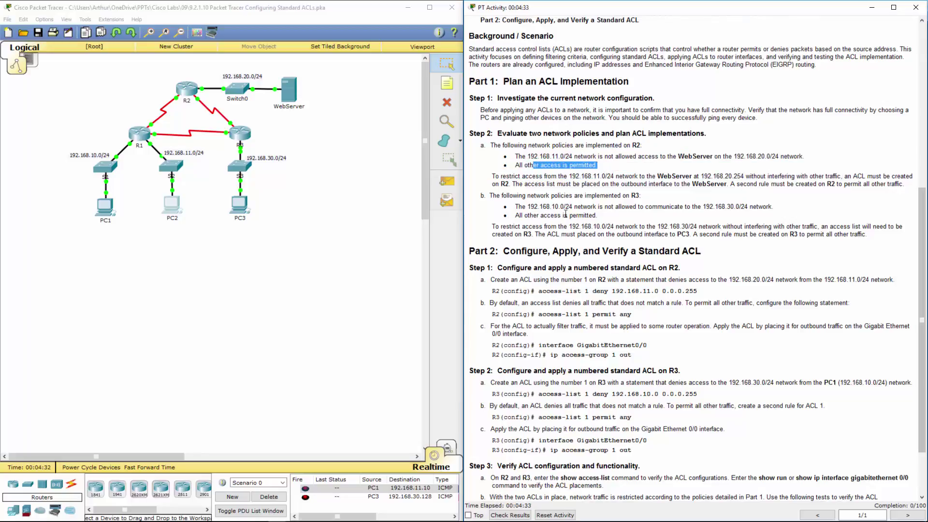
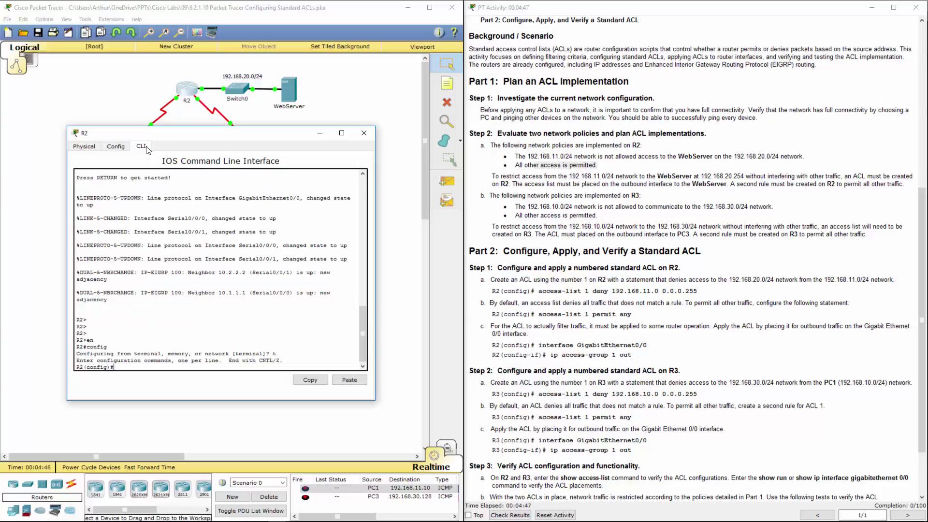
Step: Add a rule to standard access list 1 on R2 denying network 192.168.11.0 with wildcard mask 0.0.0.255
key("Return")
key("Return")
type("acc")
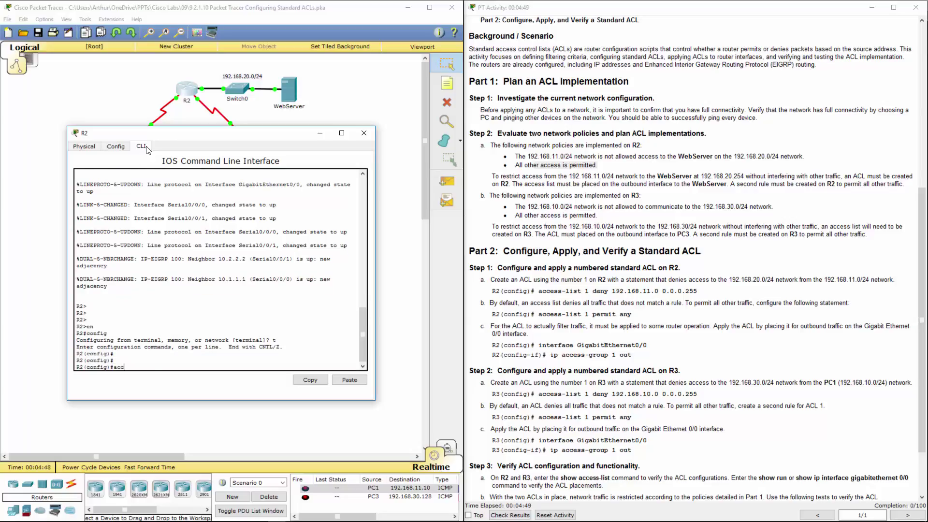
key("Tab")
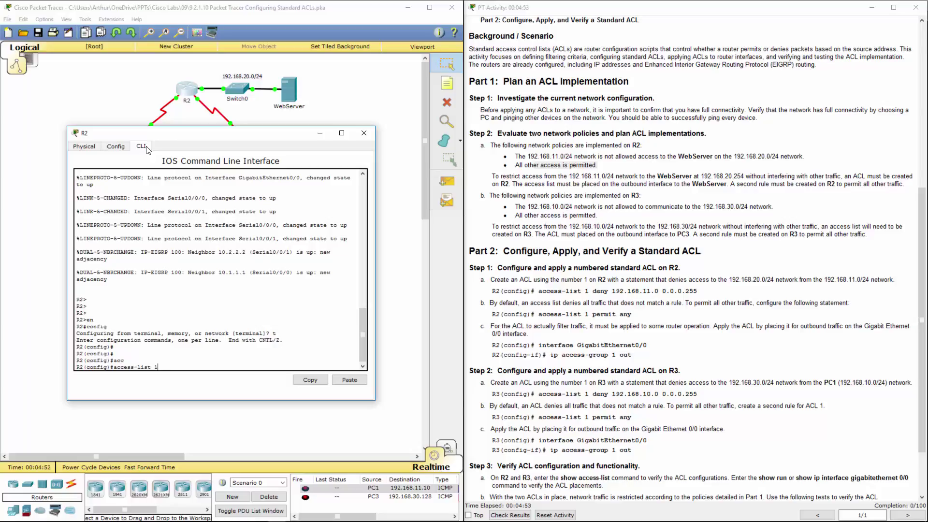
type("1 den")
key("Tab")
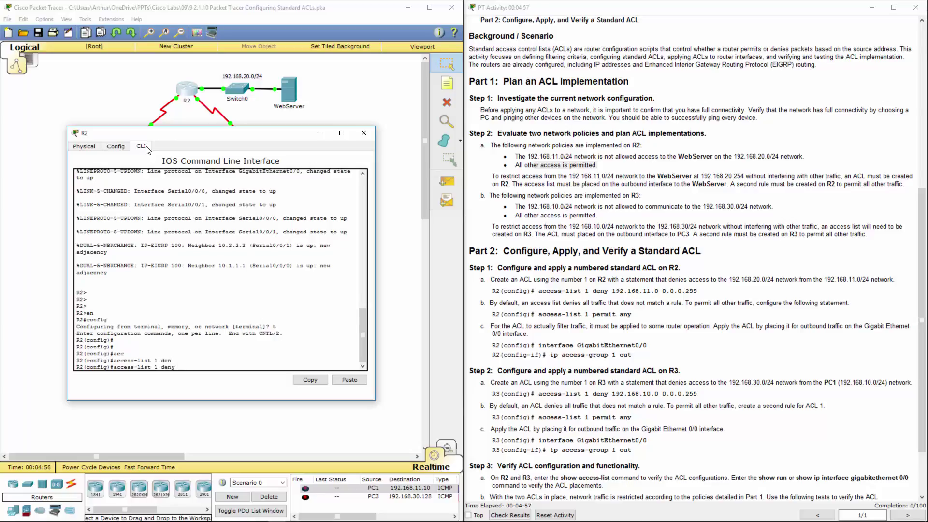
type("192.168.11.0 0.0.0.255")
key("Return")
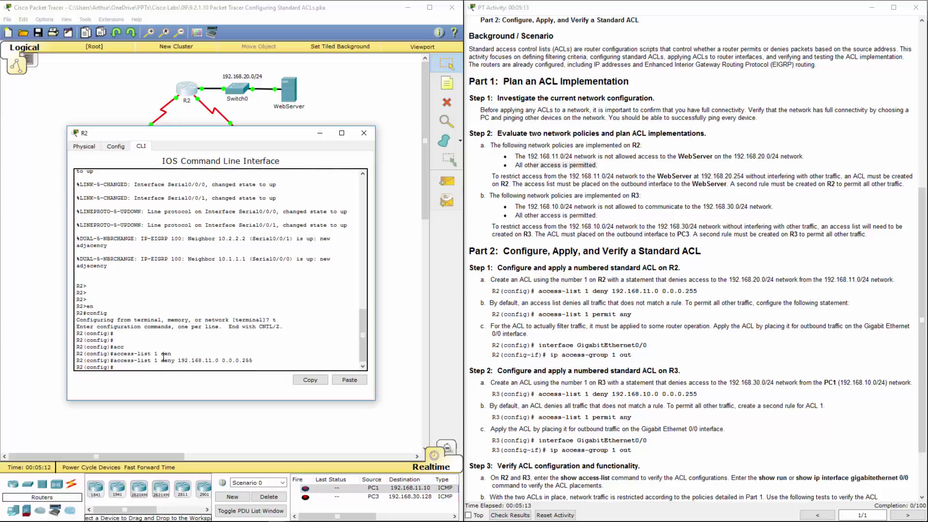
left_click_drag(162, 360, 253, 360)
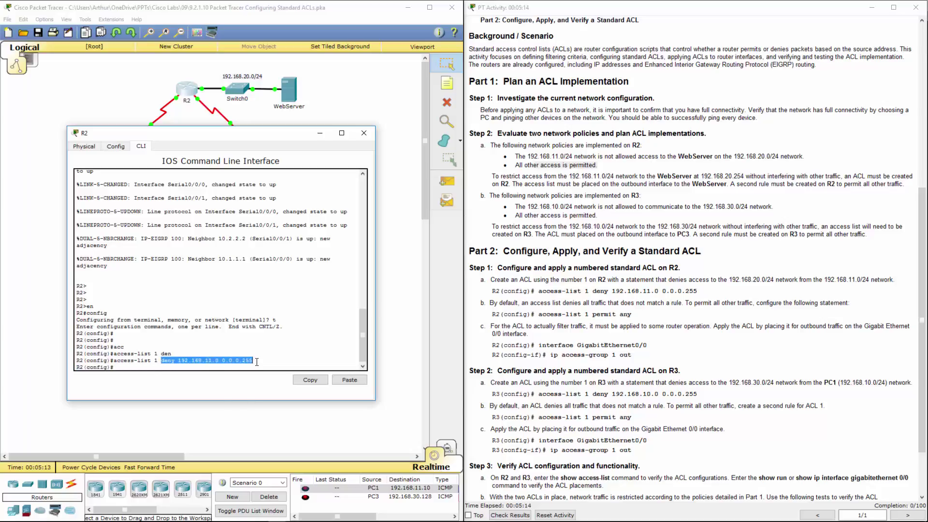
left_click(195, 363)
Step: Add a rule to standard access list 1 on R2 permitting any other traffic
type("acc")
key("Tab")
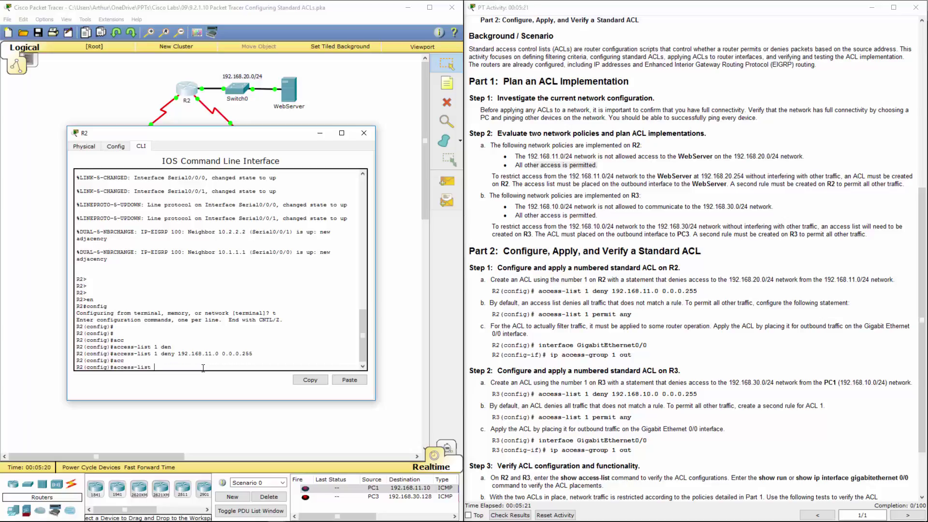
type("1 per")
key("Tab")
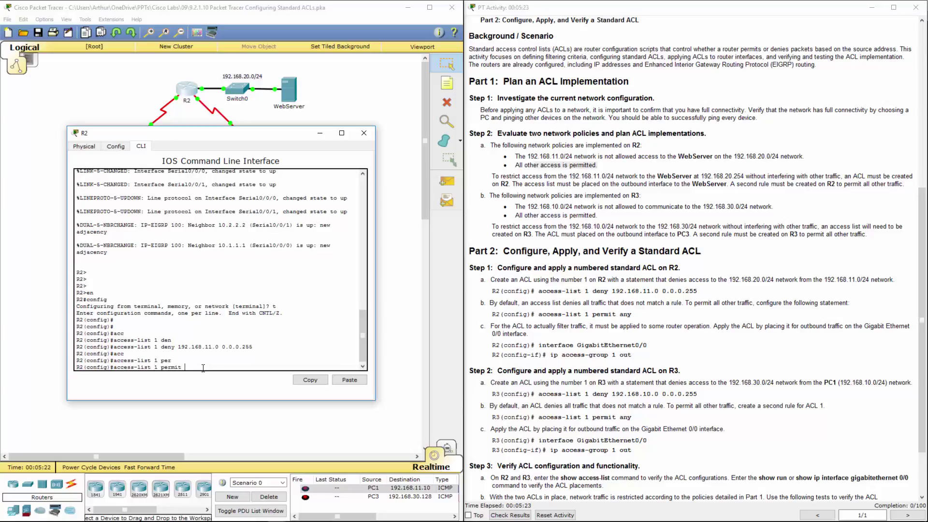
type("any")
key("Return")
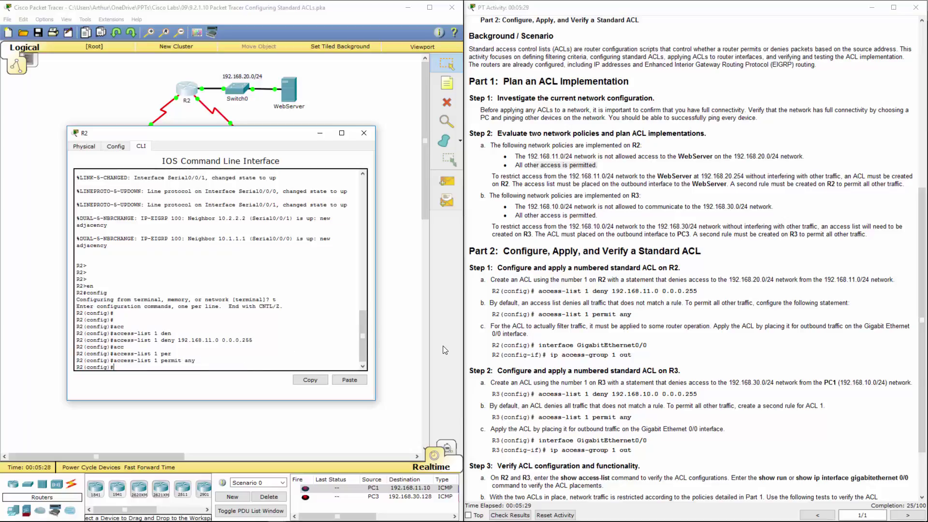
Step: Apply access list 1 to R2's GigabitEthernet0/0 interface in the outbound direction
mouse_move(160, 346)
left_mouse_down()
mouse_move(216, 340)
mouse_move(161, 361)
left_mouse_up()
left_click(185, 362)
left_click(169, 369)
type("int g0/0")
key("Return")
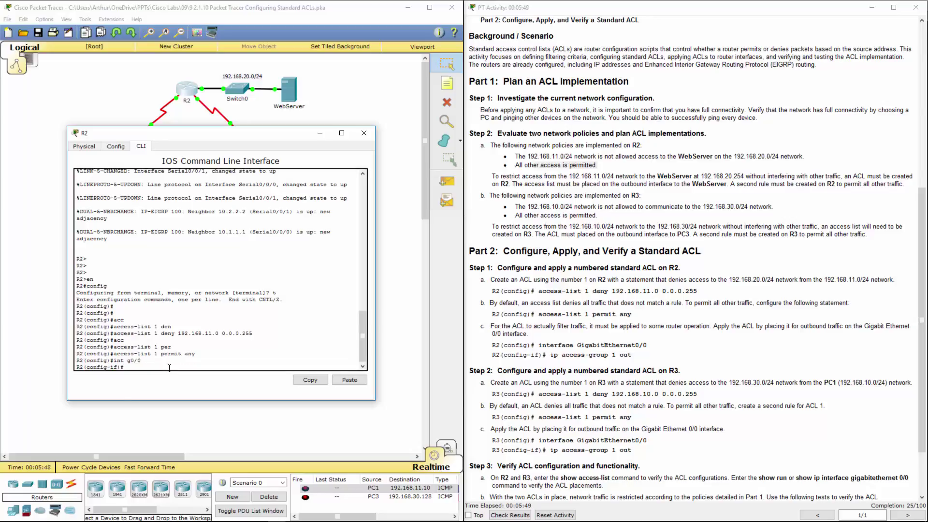
type("ip acc")
key("Tab")
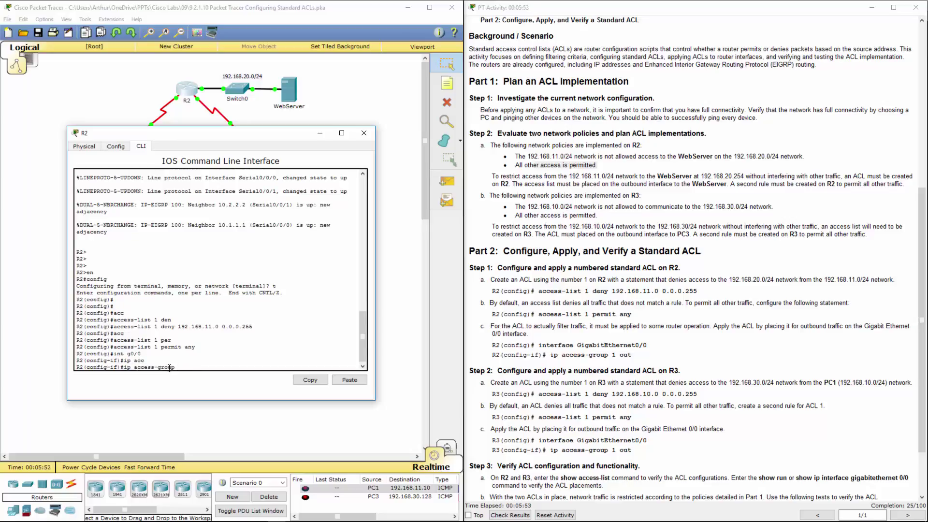
type("1")
double_click(154, 347)
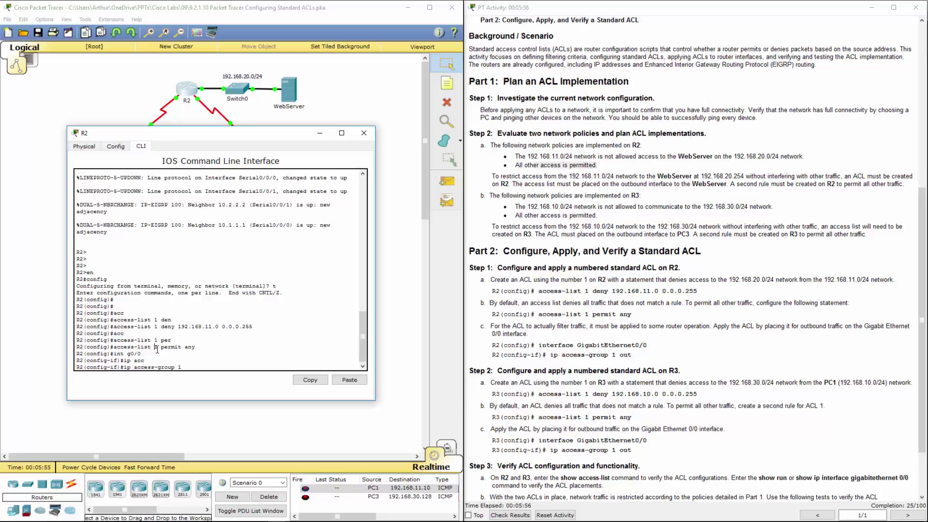
left_click(182, 367)
type("out")
key("Return")
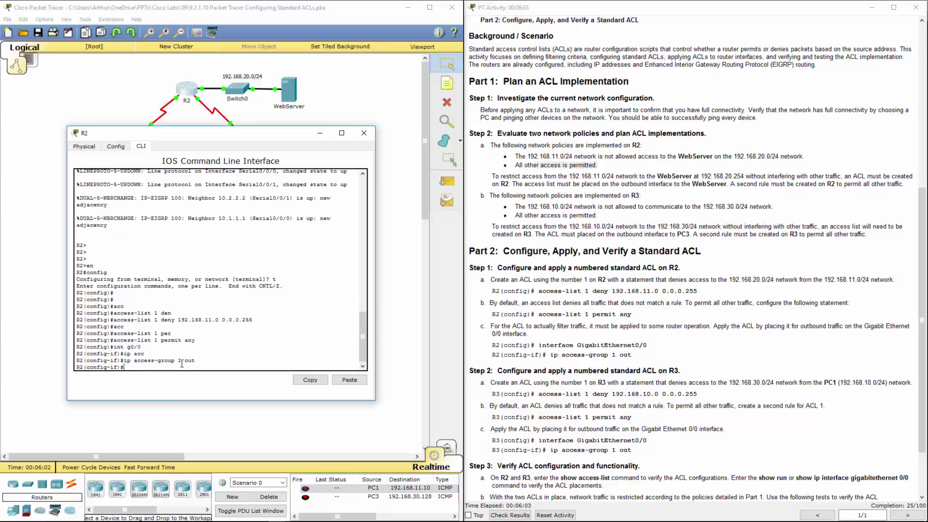
Step: Close R2's window and open the command-line interface of router R3 for Part 2 Step 2
double_click(672, 267)
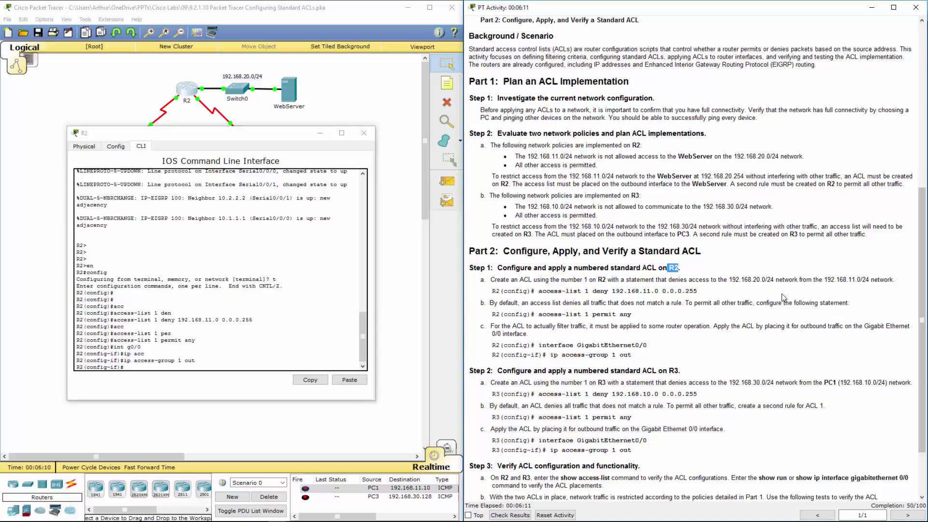
left_click(679, 340)
scroll(679, 342, "down", 3)
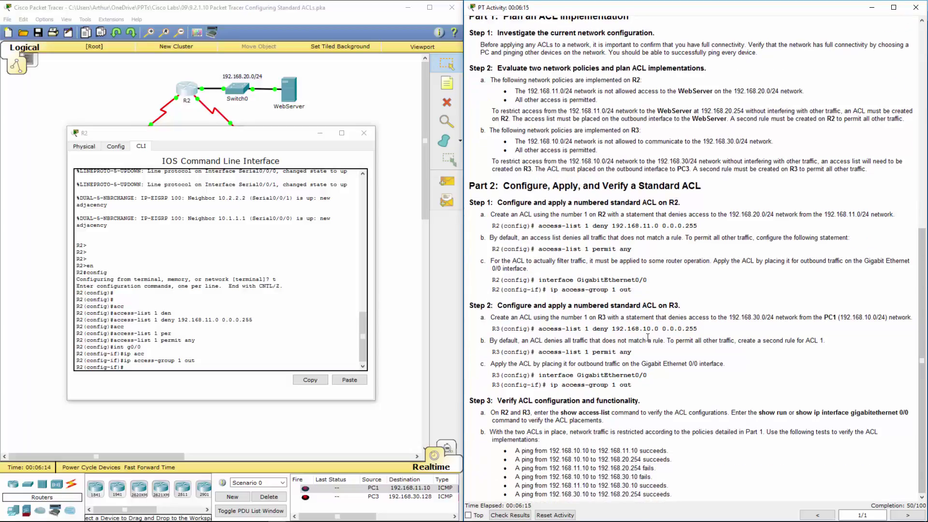
left_click(364, 133)
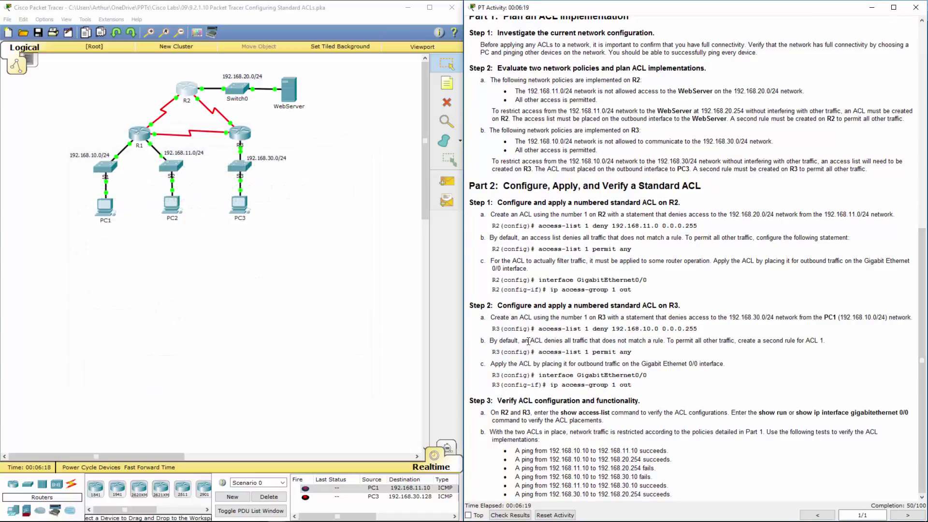
left_click(242, 139)
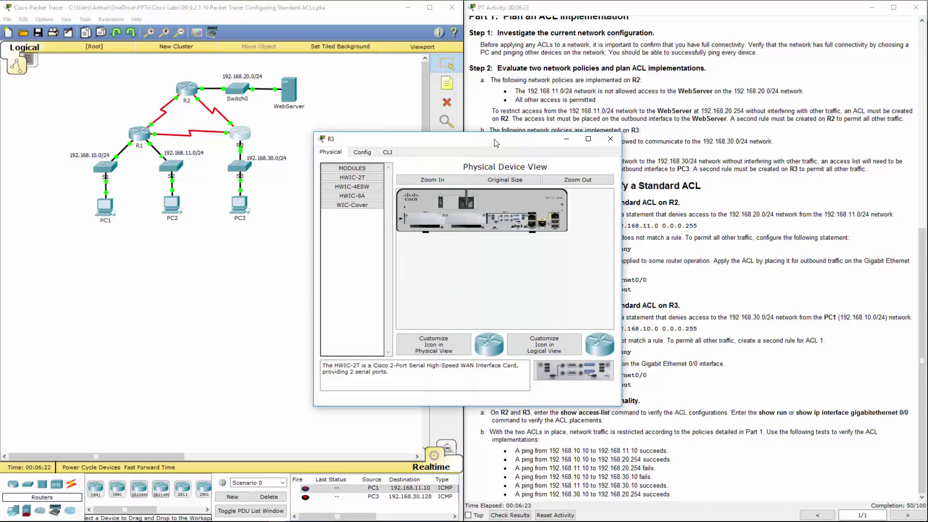
left_click_drag(387, 139, 222, 183)
left_click(223, 196)
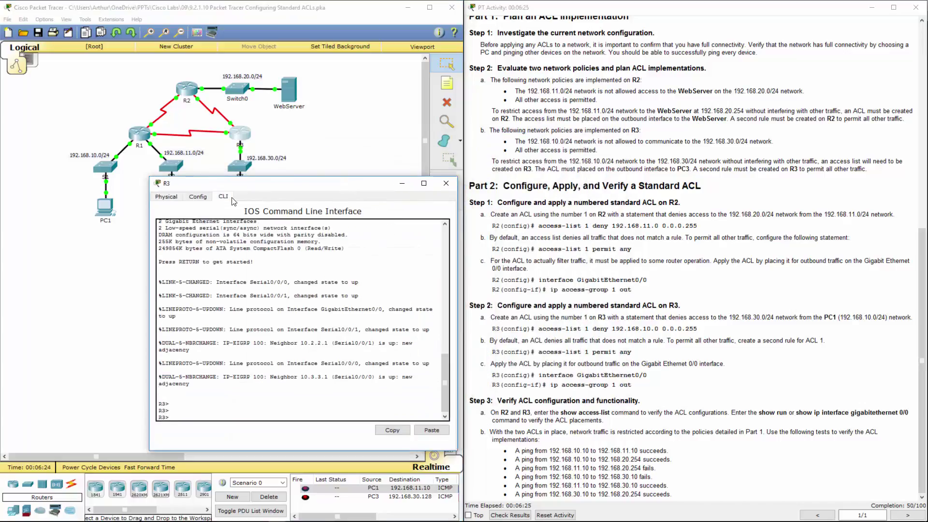
Step: Enter privileged mode and start global configuration from the terminal on R3
type("en")
key("Return")
type("con")
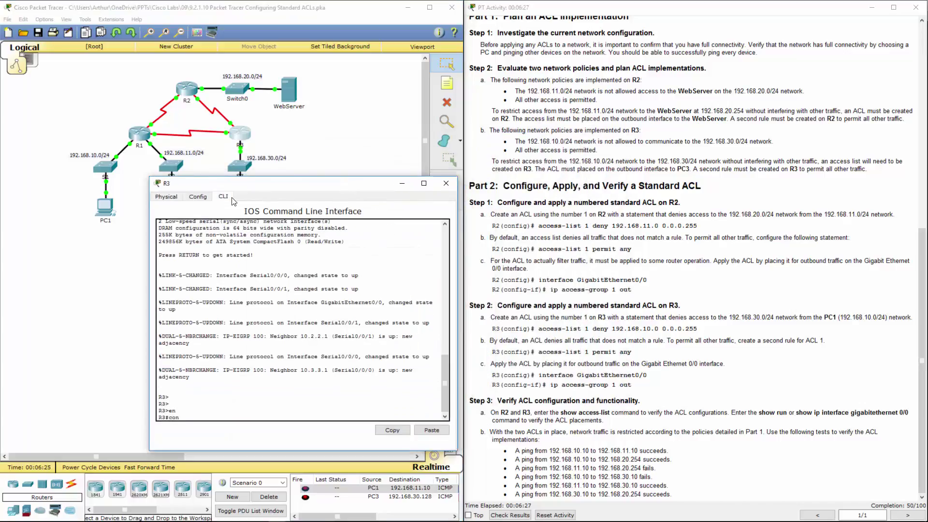
type("figi")
key("BackSpace")
type("g t")
key("Return")
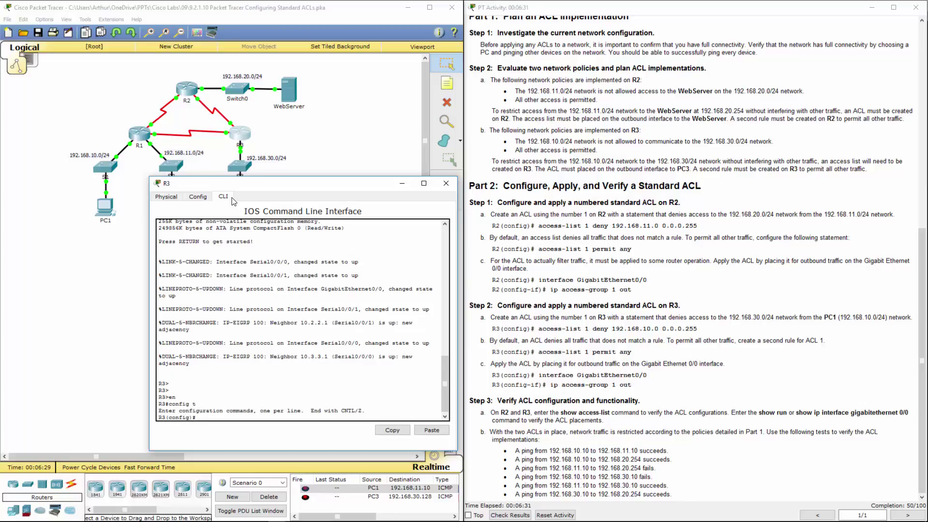
Step: Create standard access list 1 on R3 with a rule denying network 192.168.10.0 with wildcard mask 0.0.0.255
left_click_drag(315, 187, 250, 222)
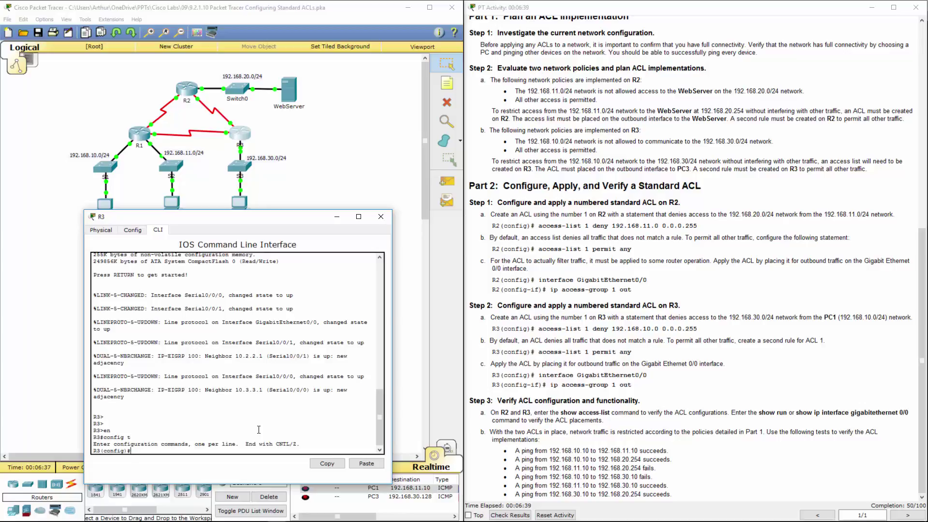
type("cc")
key("Tab")
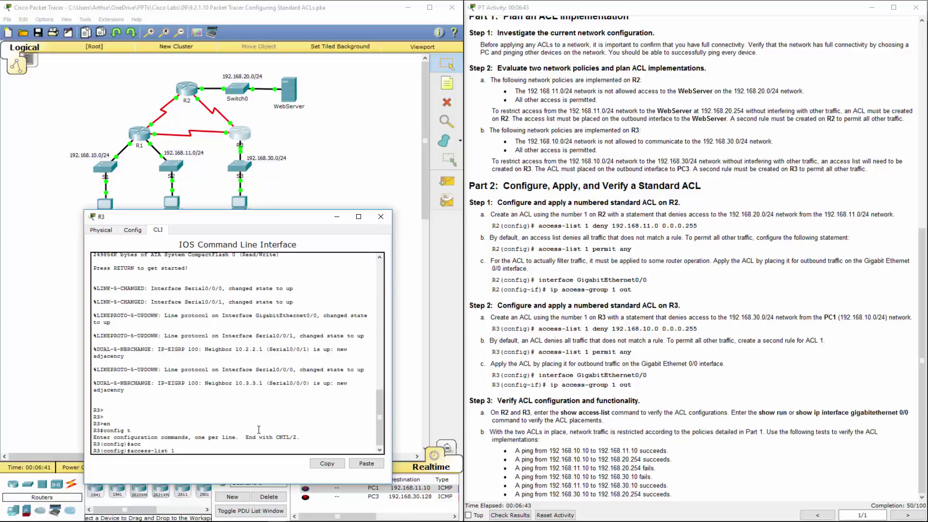
type("1 de")
key("Tab")
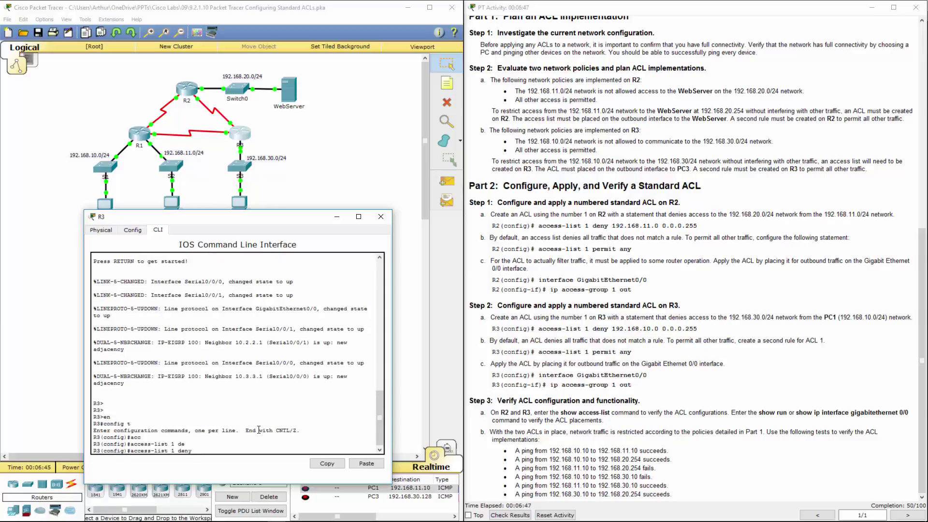
type("192.168.10.0 0.0.0.255")
key("Return")
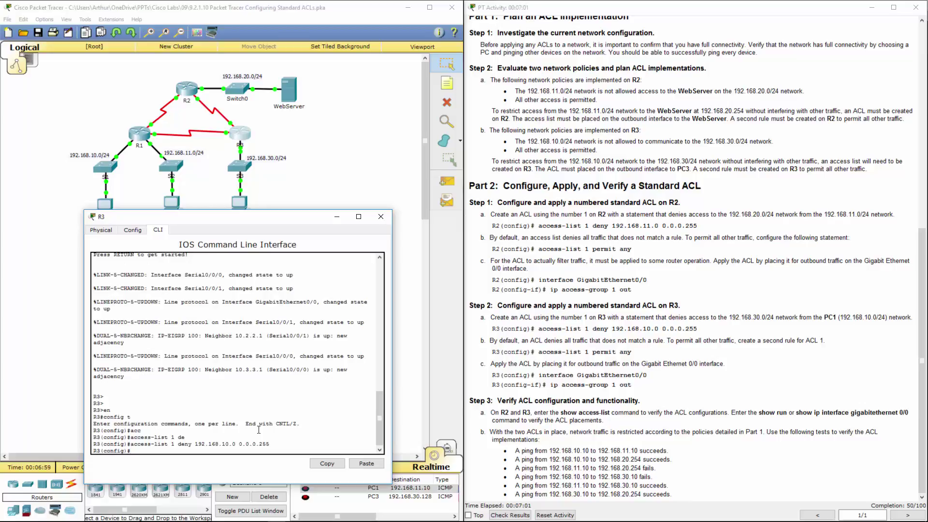
Step: Add a rule to standard access list 1 on R3 permitting any other traffic
type("acc")
key("Tab")
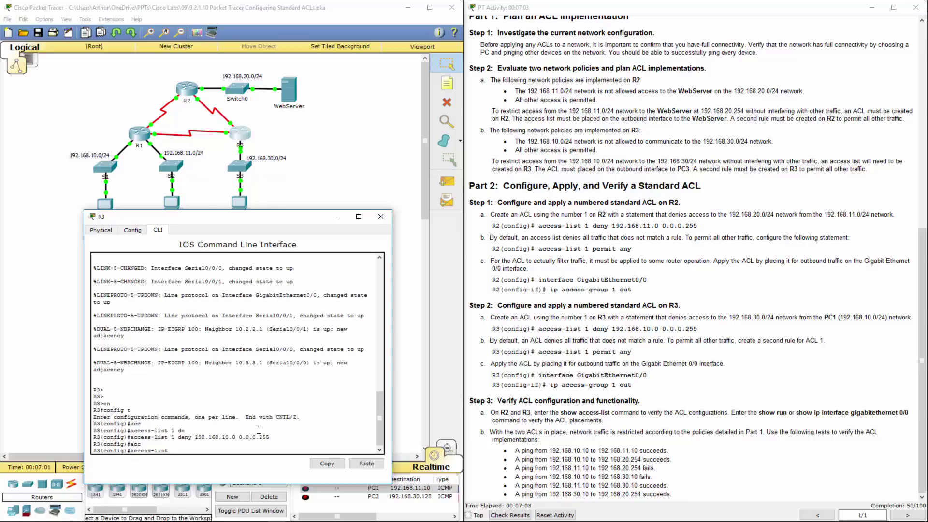
type("1 per")
key("Tab")
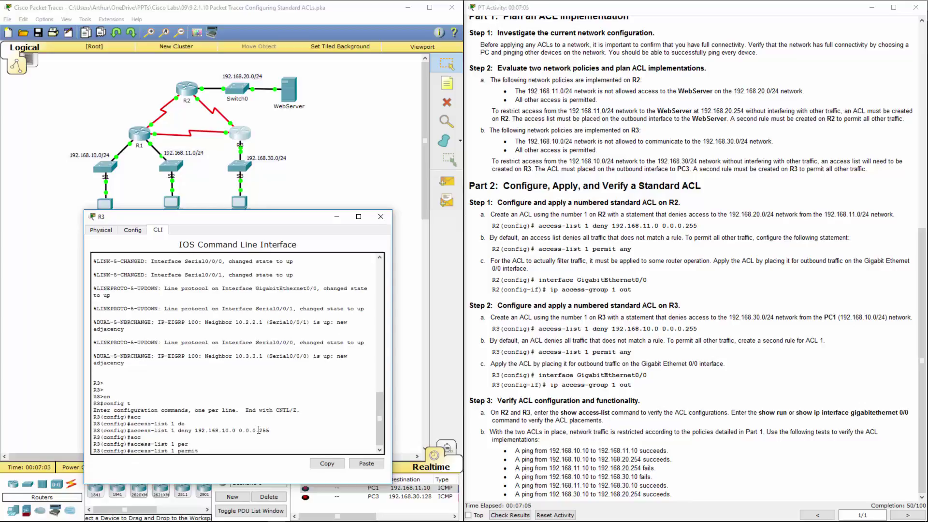
type("any")
key("Return")
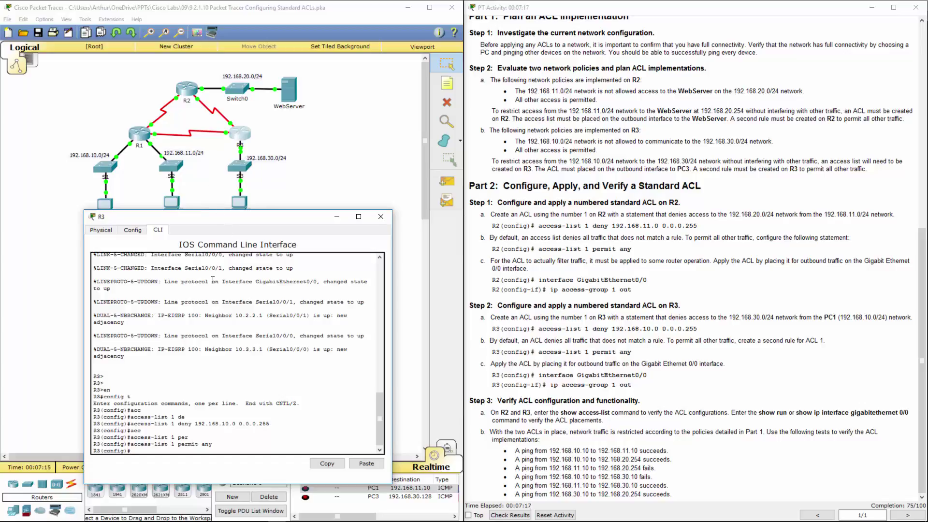
Step: Apply access list 1 to R3's GigabitEthernet0/0 interface in the outbound direction
type("nt g0/0/")
key("BackSpace")
key("Return")
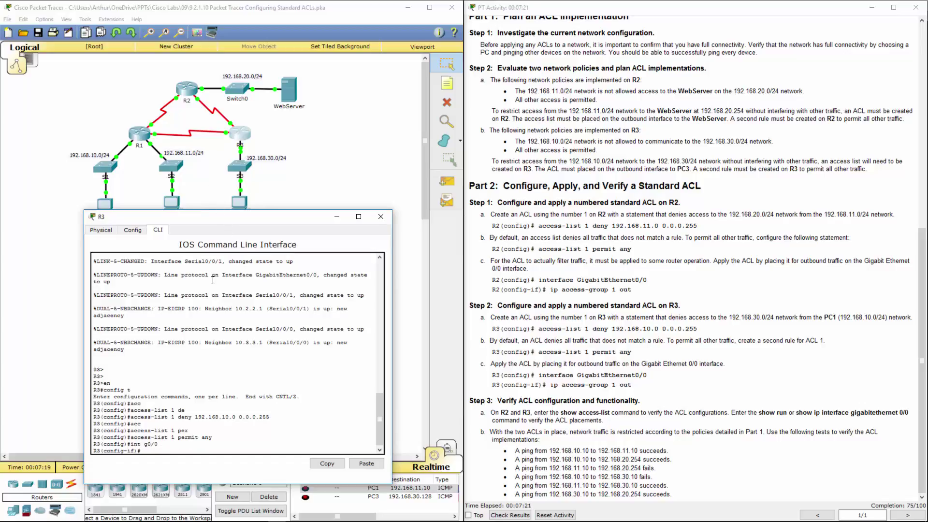
type("ip acc")
key("Tab")
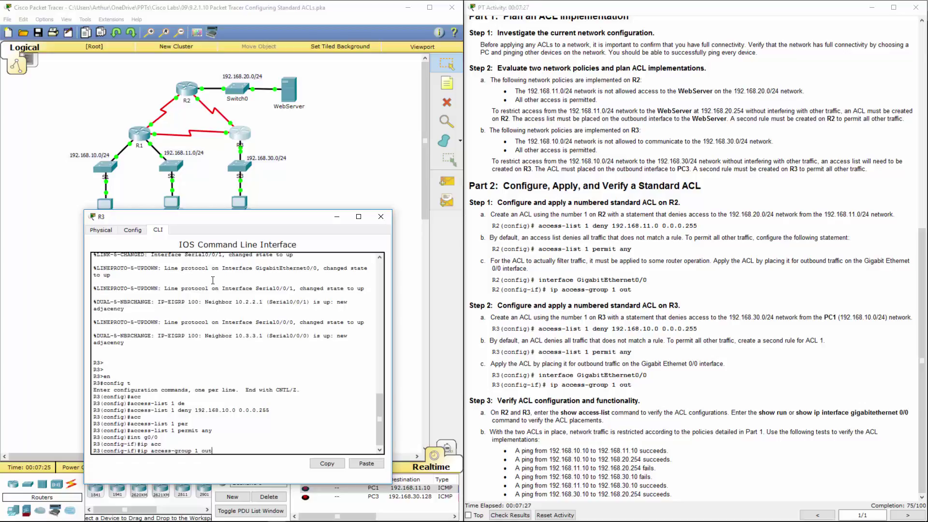
key("Return")
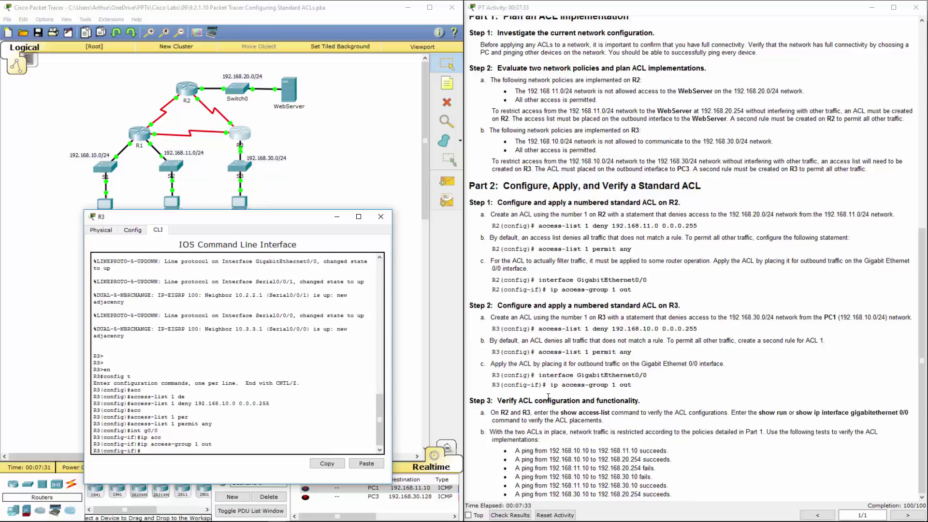
Step: Following the Part 2 Step 3 verification instructions, return R2 to privileged mode and display its access lists to check the rules
left_click_drag(511, 401, 664, 399)
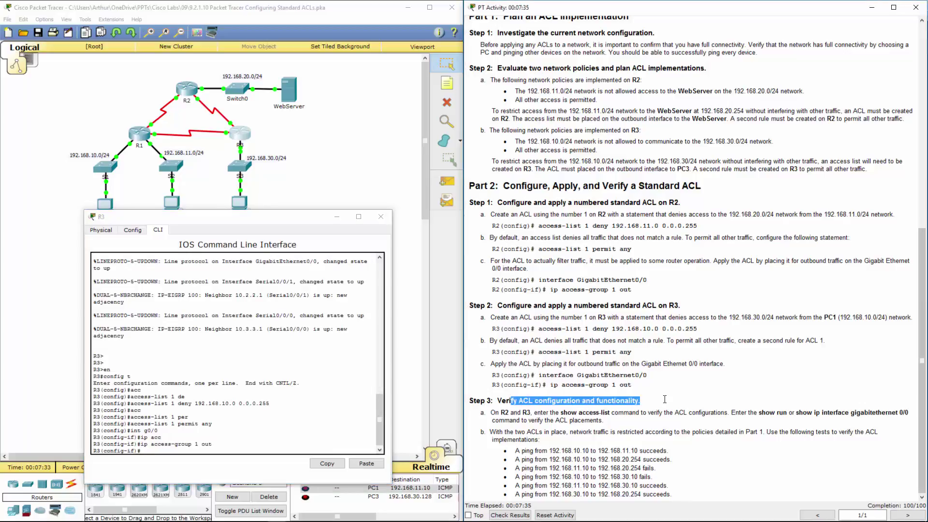
left_click(379, 220)
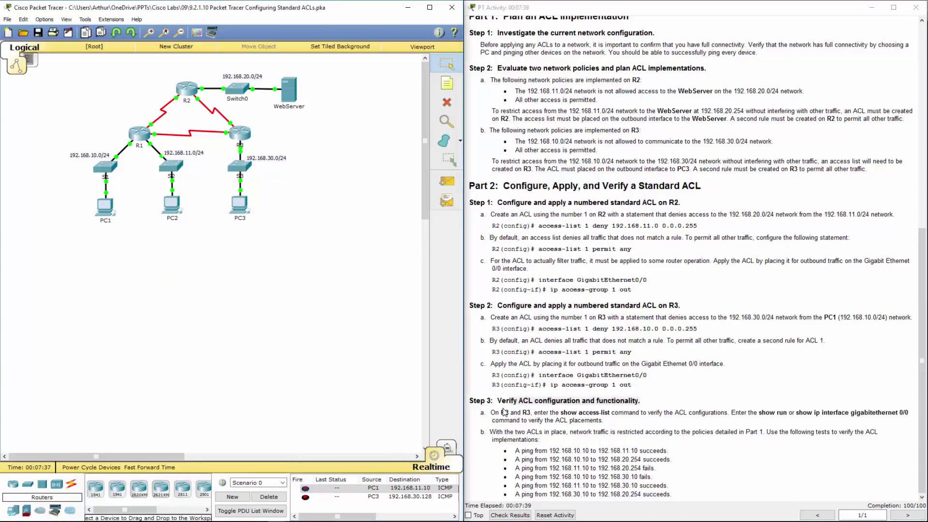
left_click_drag(504, 412, 604, 413)
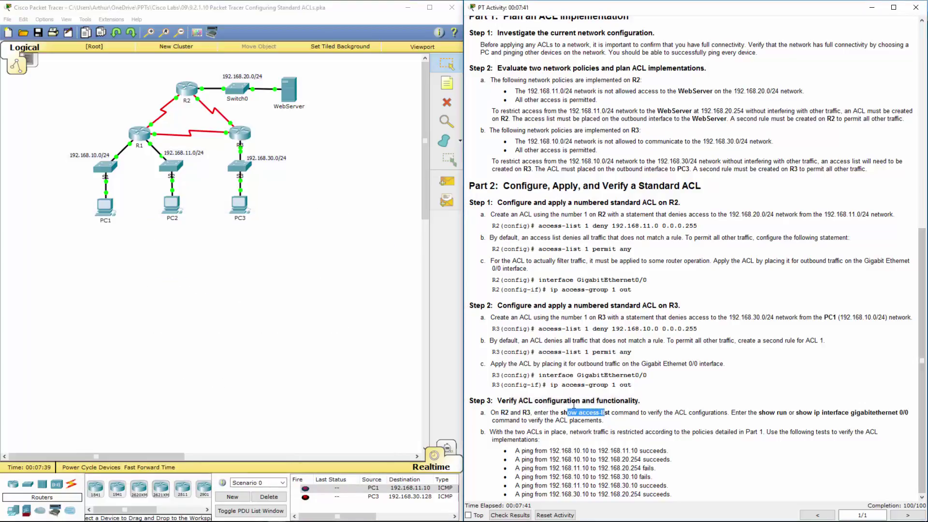
left_click(187, 96)
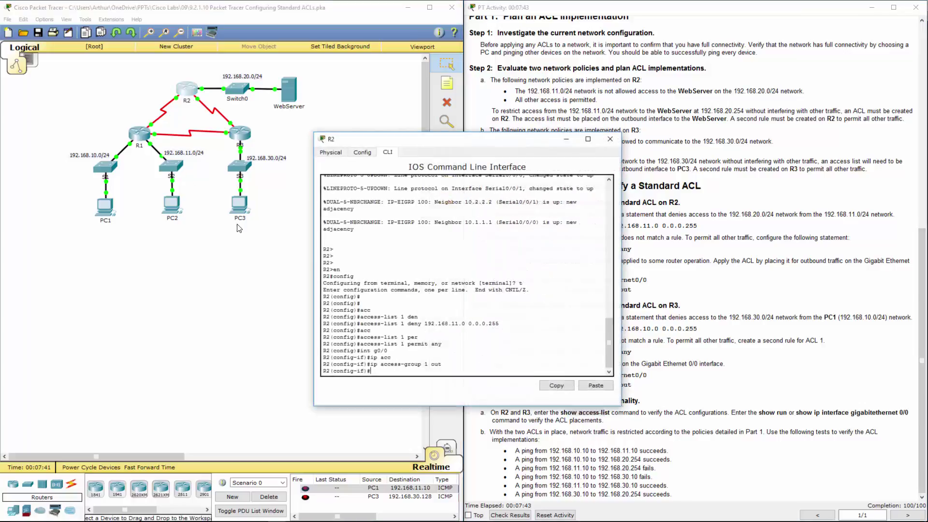
type("end")
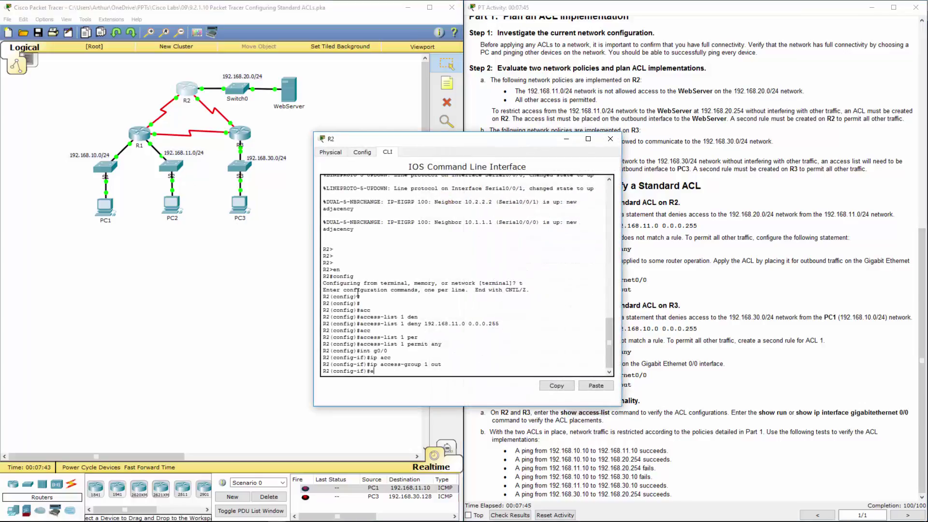
key("Return")
key("Return")
type("s")
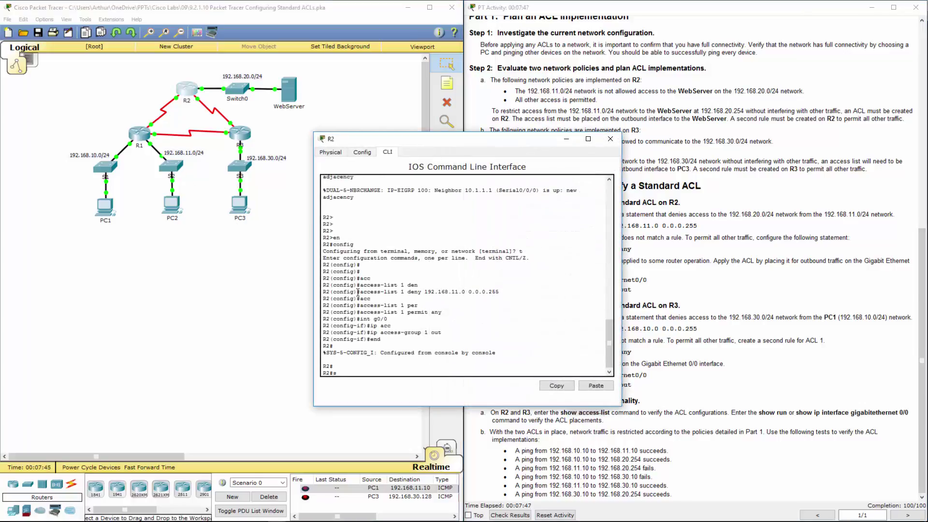
type("how acc")
key("Tab")
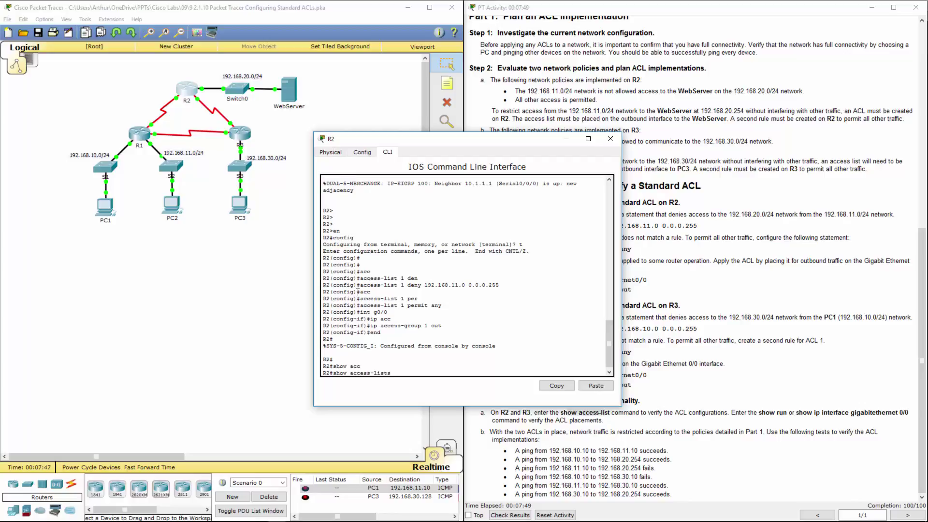
key("Return")
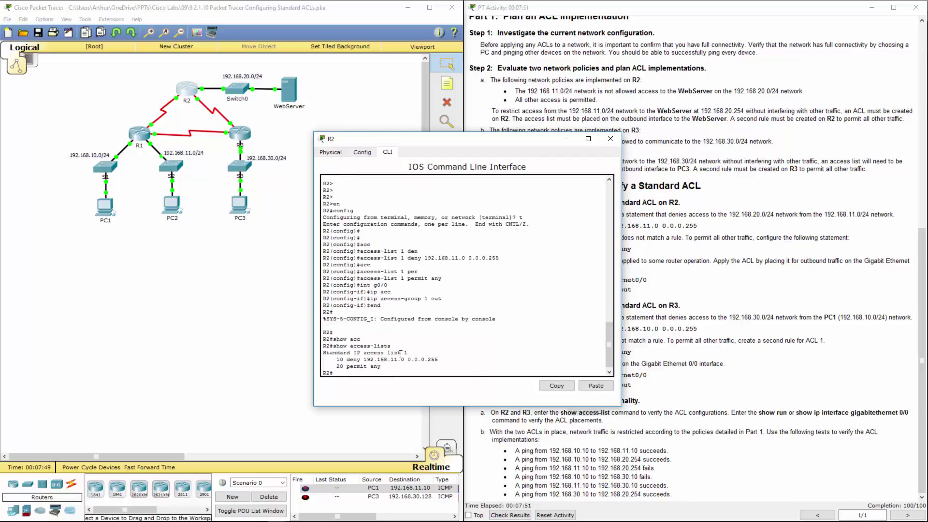
left_click_drag(357, 353, 420, 355)
left_click_drag(346, 364, 388, 369)
left_click(610, 138)
Step: Return R3 to privileged mode and display its access lists to check the deny and permit rules
left_click(246, 139)
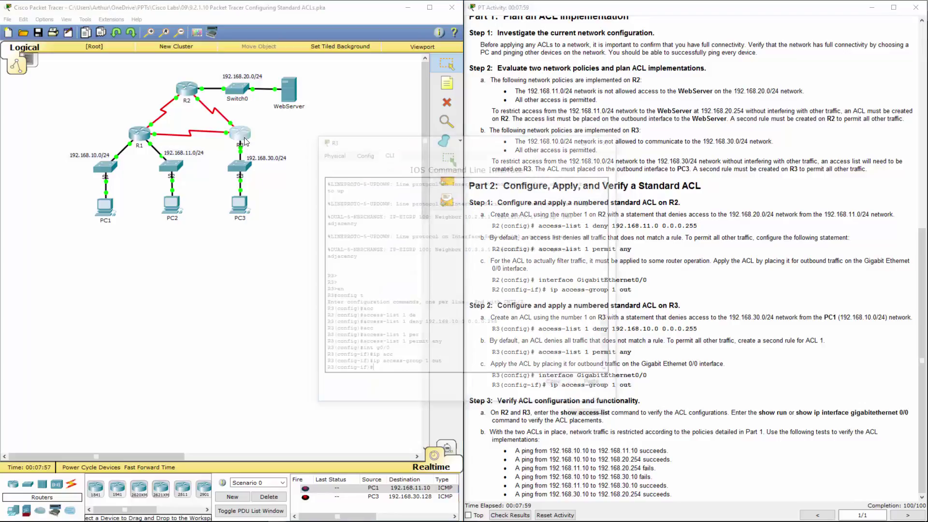
key("Return")
key("Return")
type("end")
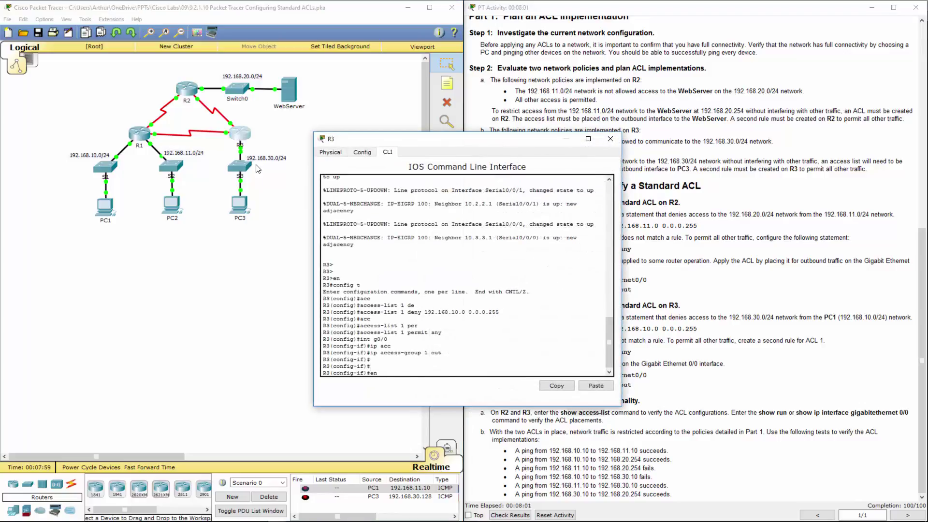
key("Return")
key("Return")
type("show acc")
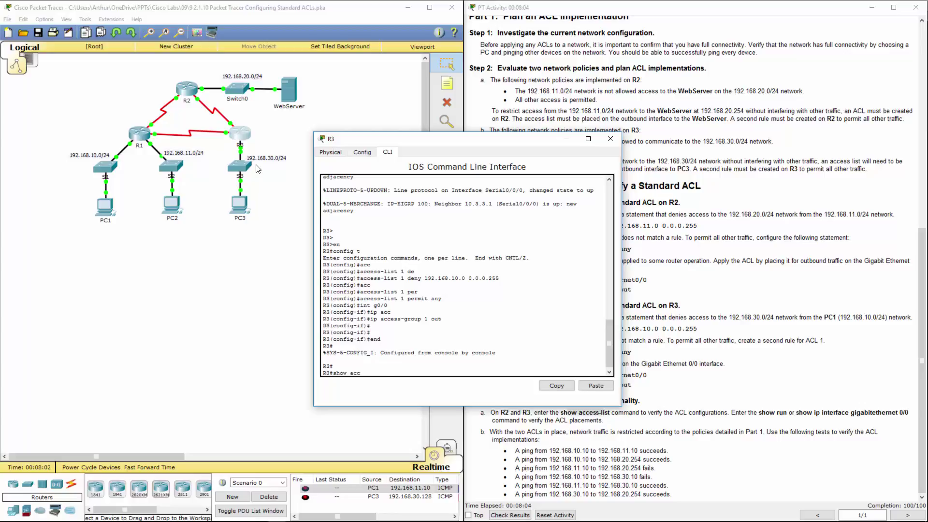
key("Tab")
key("Return")
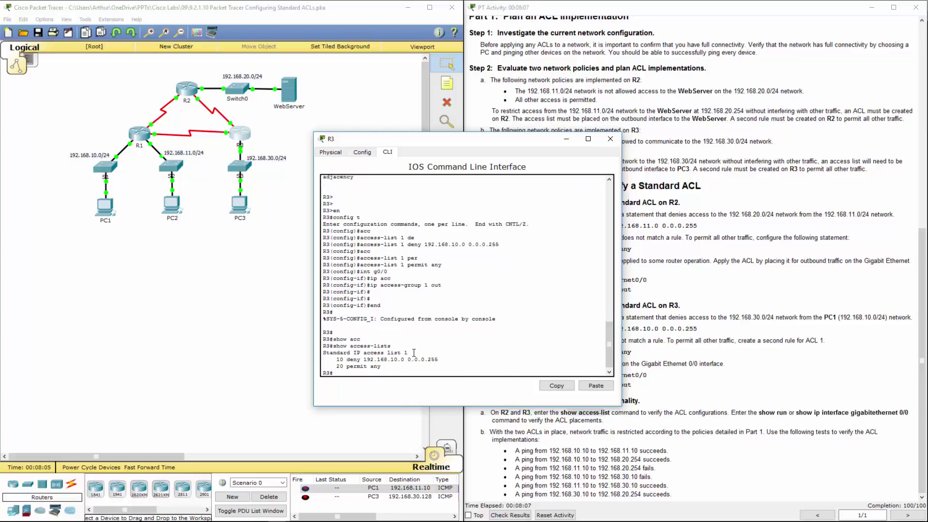
mouse_move(346, 359)
left_mouse_down()
mouse_move(388, 360)
mouse_move(350, 371)
left_mouse_up()
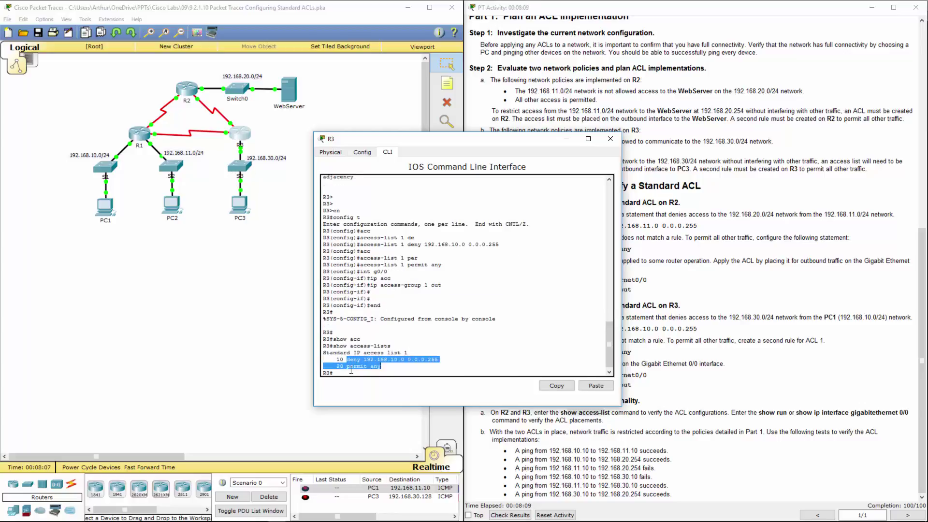
left_click(610, 139)
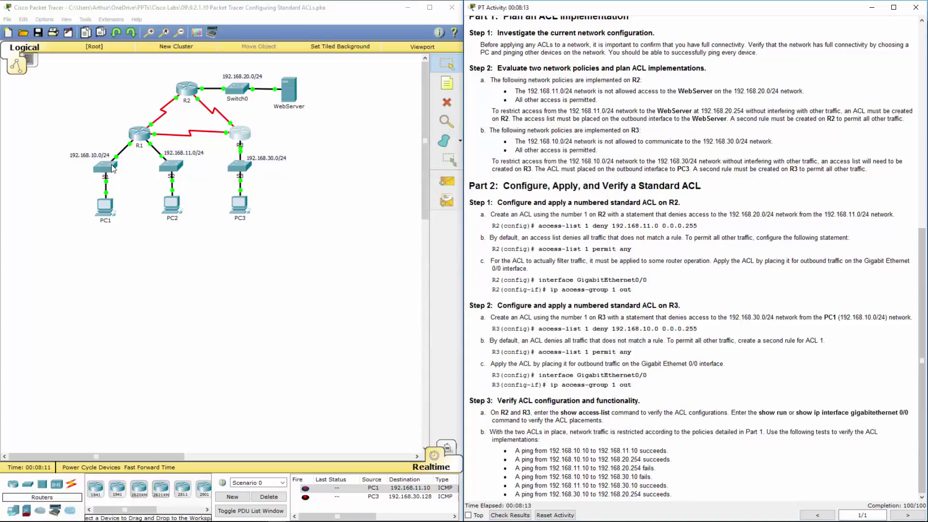
Step: From PC1's command prompt, ping PC3 at 192.168.30.10 to test the ACL on R3
left_click(99, 220)
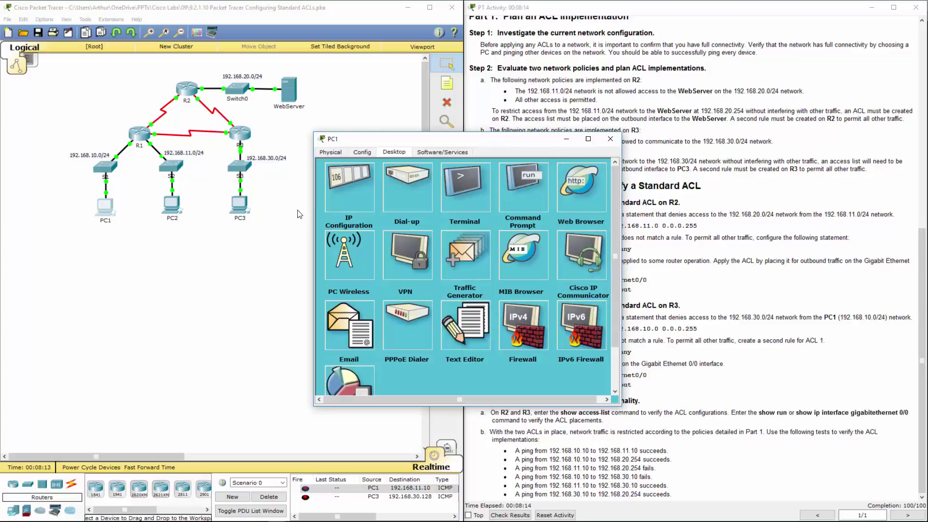
left_click(503, 187)
key("Up")
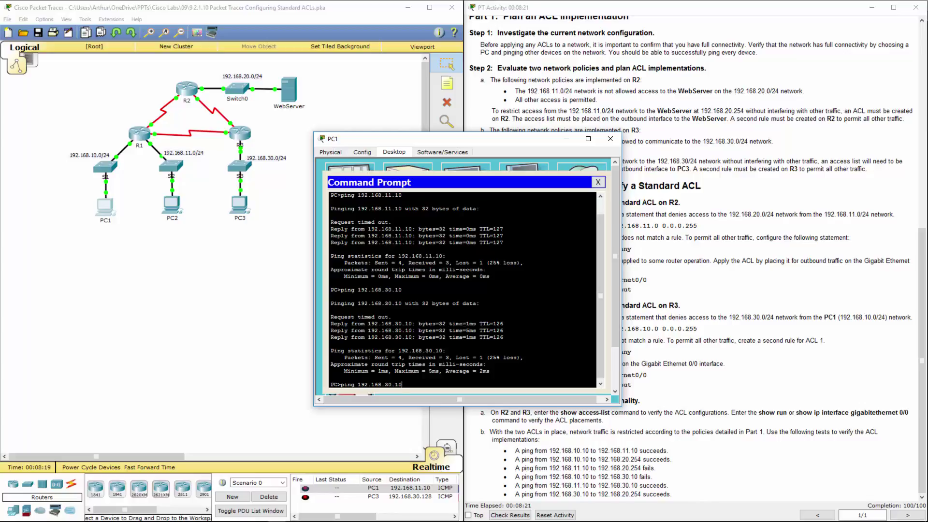
key("Return")
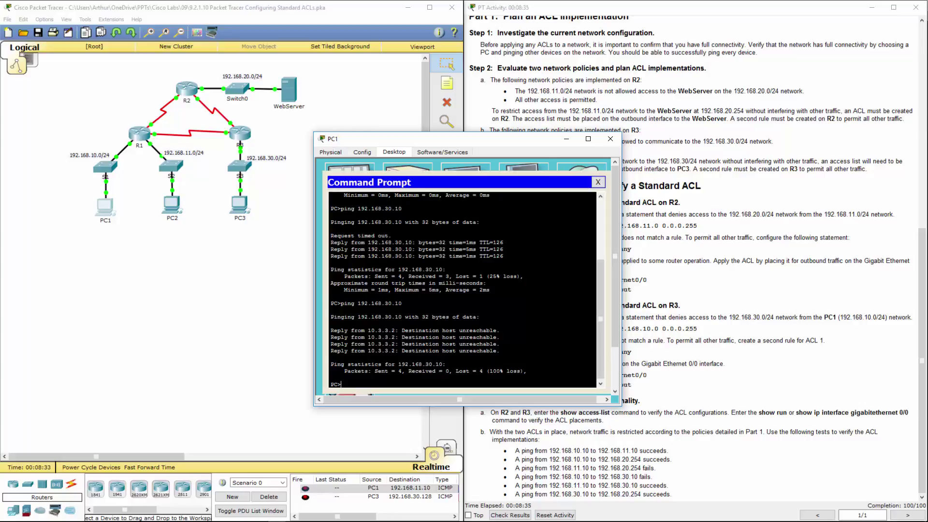
Step: Ping the WebServer at 192.168.20.254 from PC1, and close PC1's window
type("ping 192.168.20.254")
key("Return")
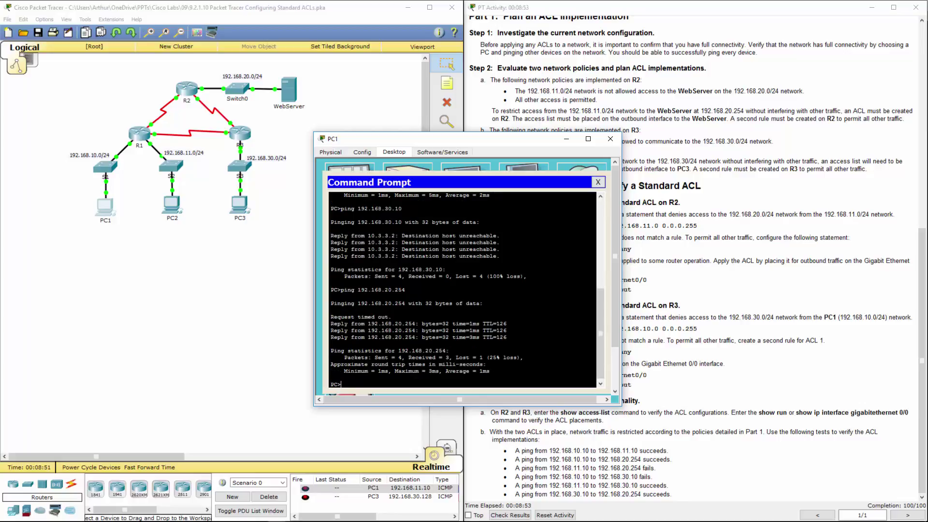
left_click(608, 140)
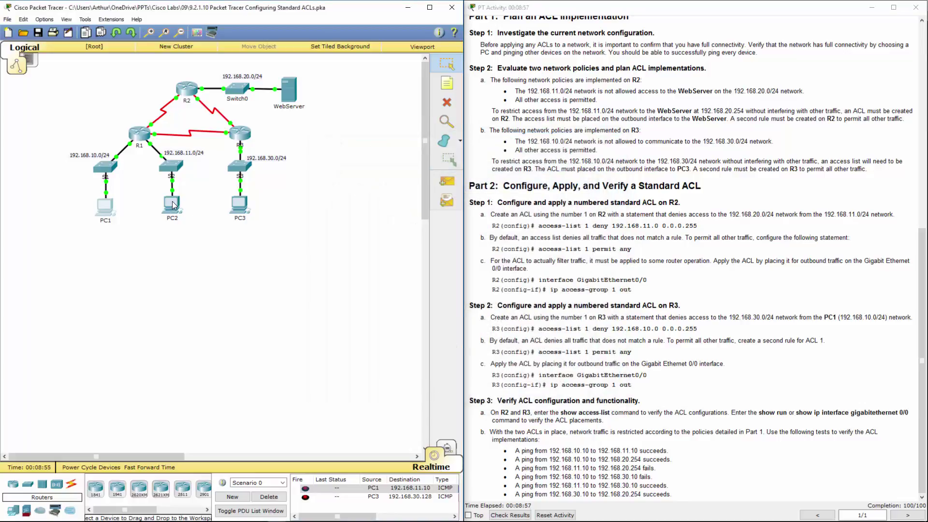
Step: From PC2's command prompt, ping the WebServer at 192.168.20.254 to test the ACL on R2
left_click(173, 204)
left_click(529, 196)
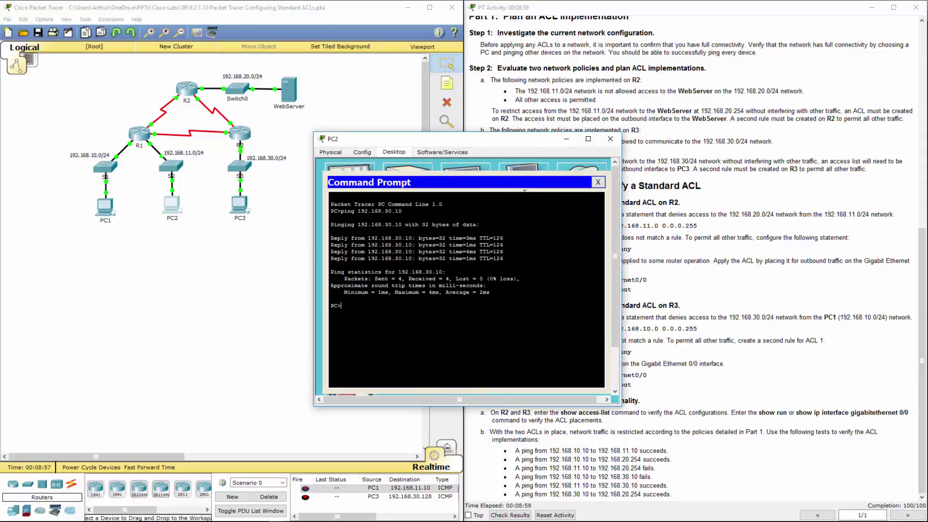
type("ping 192.168.20.254")
key("Return")
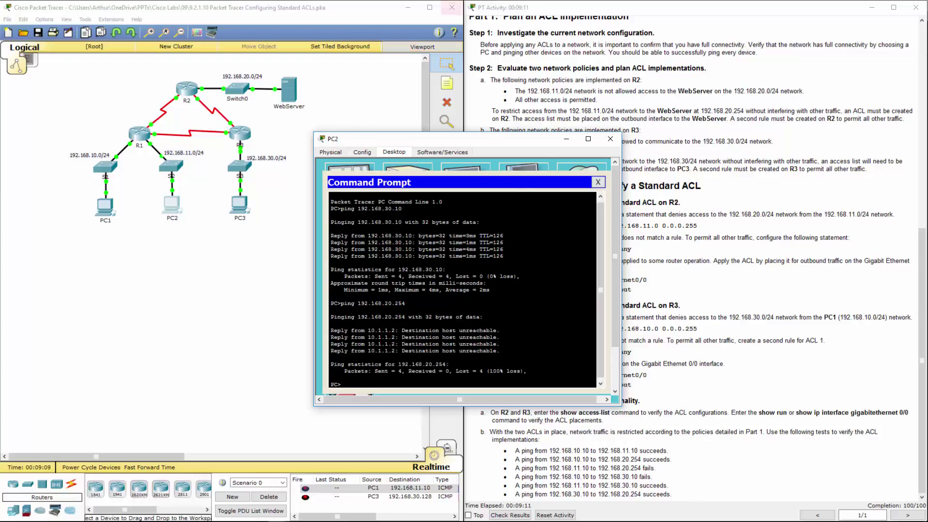
Step: Review the deny and outbound access-group commands for R2 and R3 in the Part 2 instructions, and close PC2's window
left_click_drag(537, 141, 374, 220)
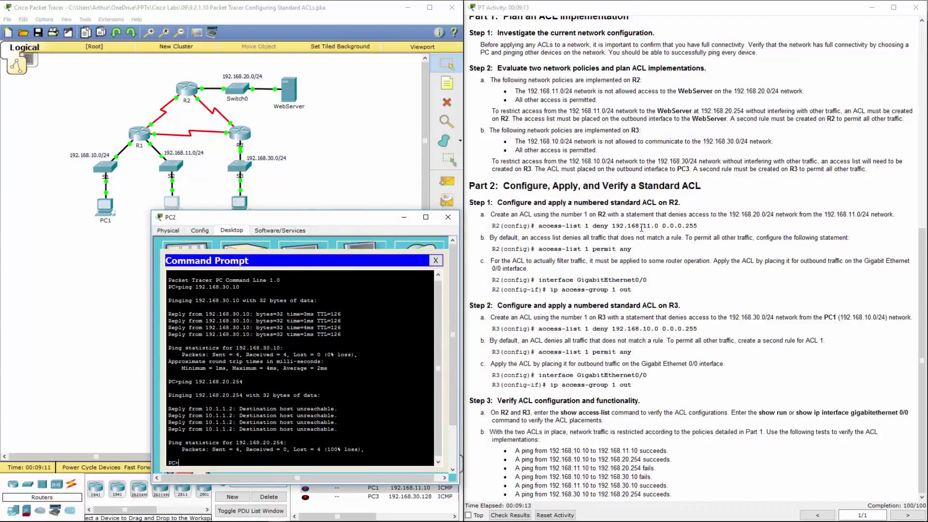
left_click_drag(640, 228, 658, 229)
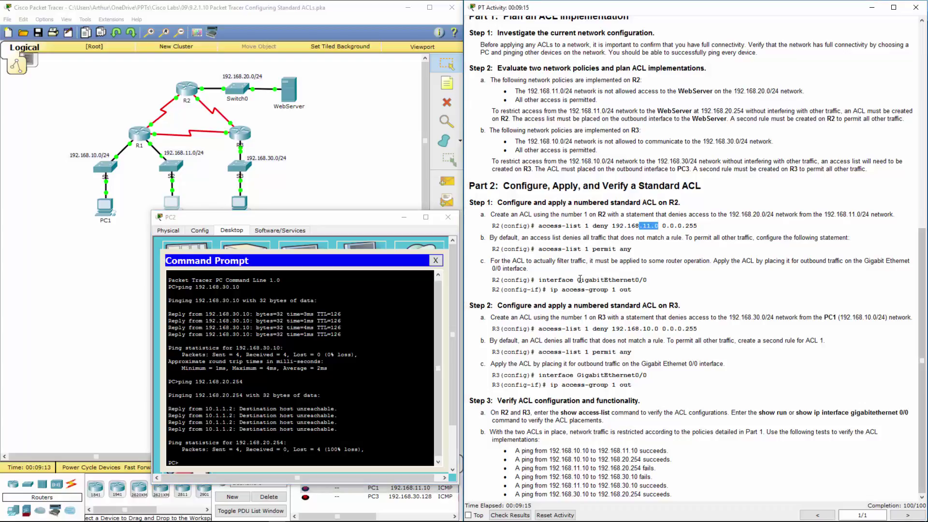
left_click_drag(570, 289, 657, 289)
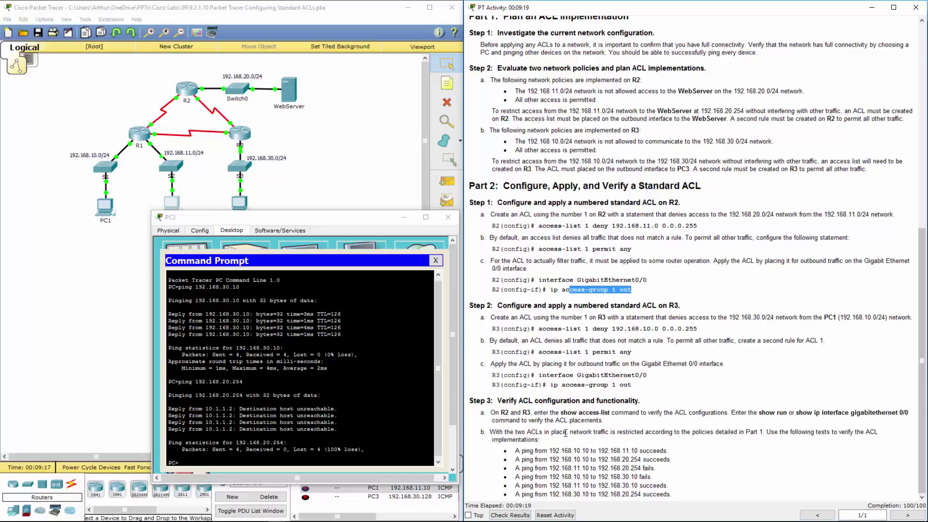
left_click_drag(612, 329, 706, 329)
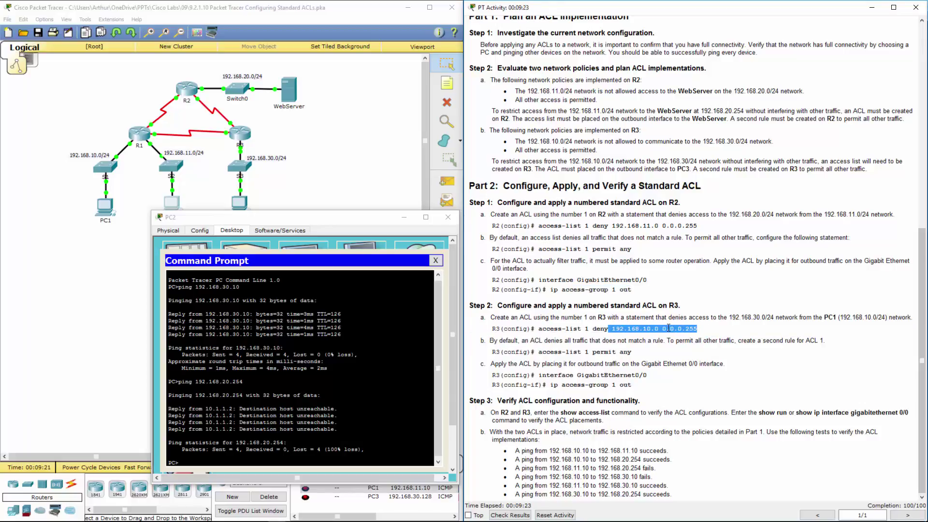
left_click_drag(574, 385, 637, 390)
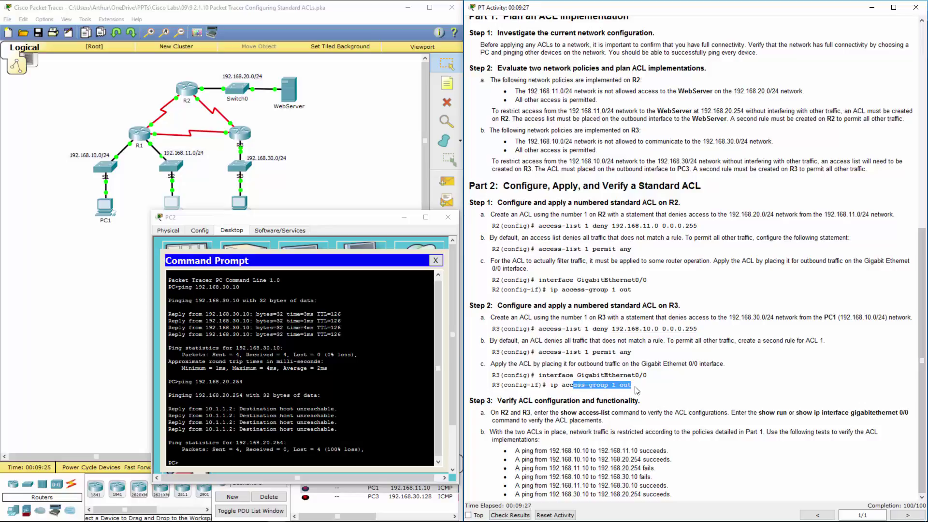
left_click(448, 217)
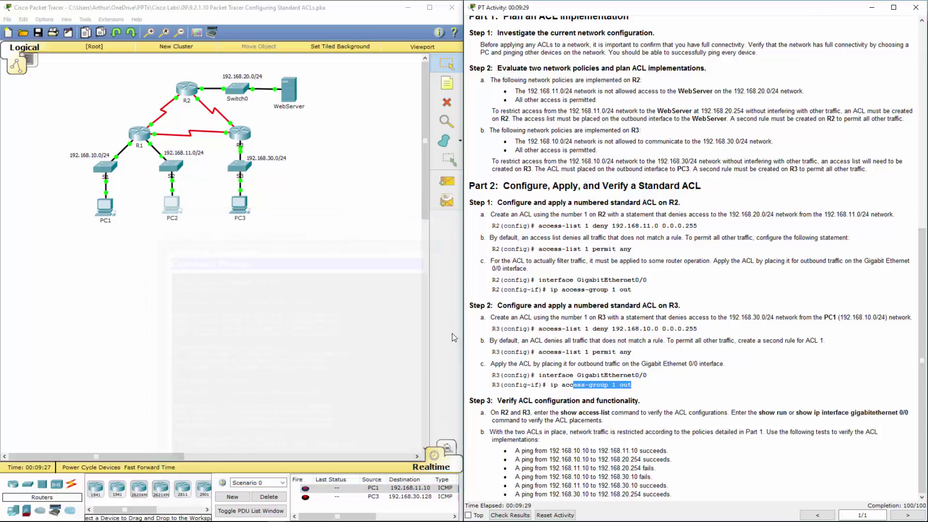